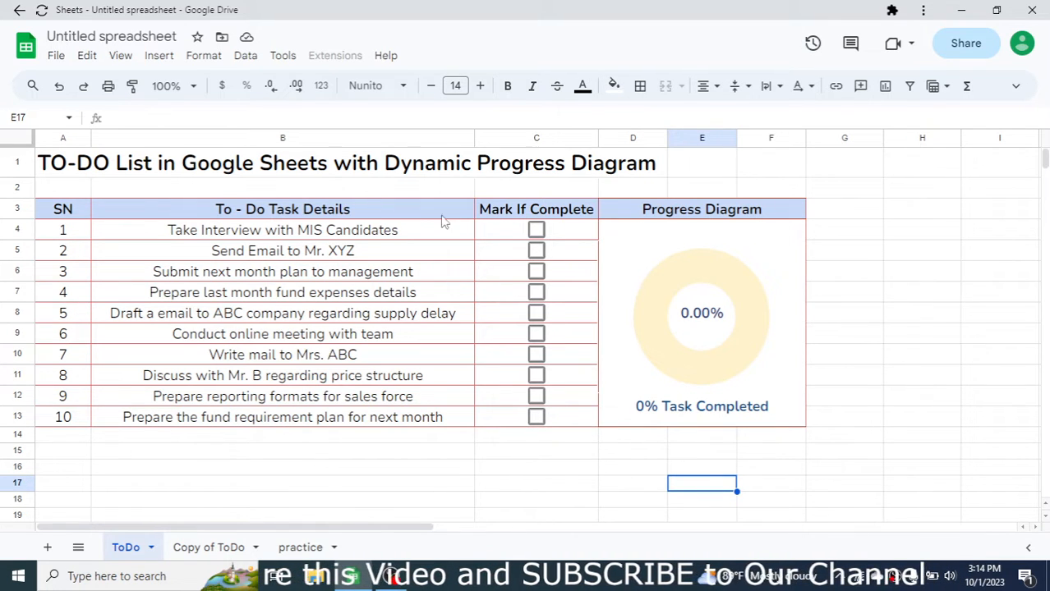
- Mark tasks 1, 3, 4, 6, 8 and 10 as complete in the ToDo sheet
left_click(536, 231)
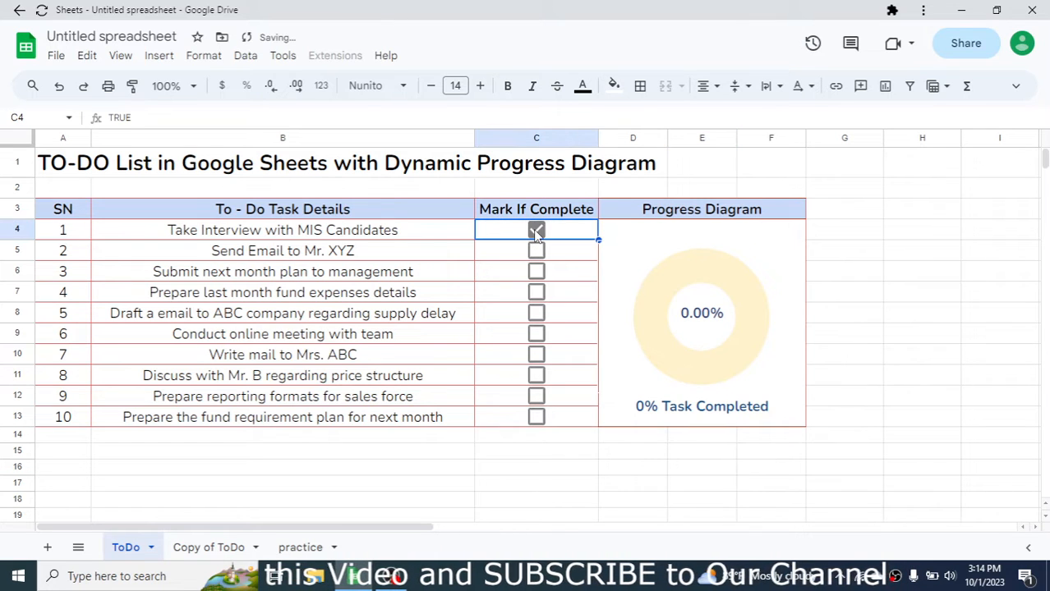
left_click(536, 273)
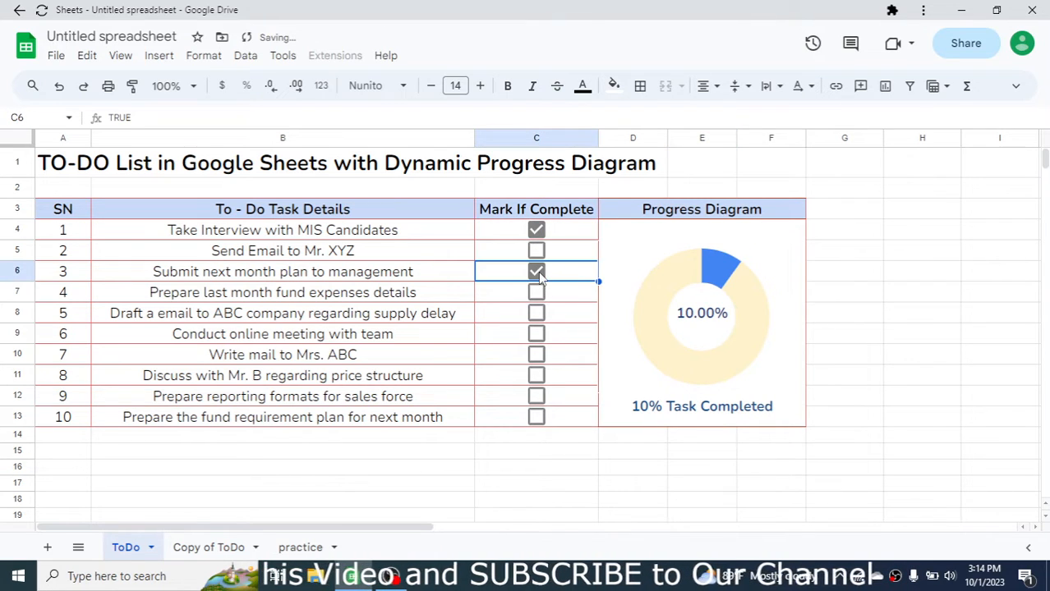
left_click(537, 336)
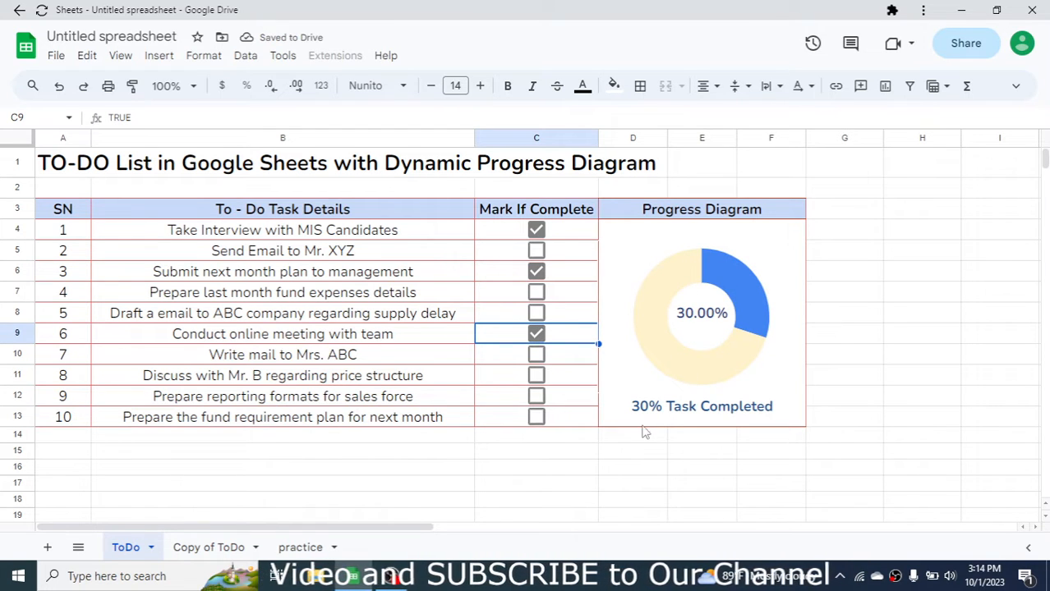
left_click(535, 375)
left_click(536, 293)
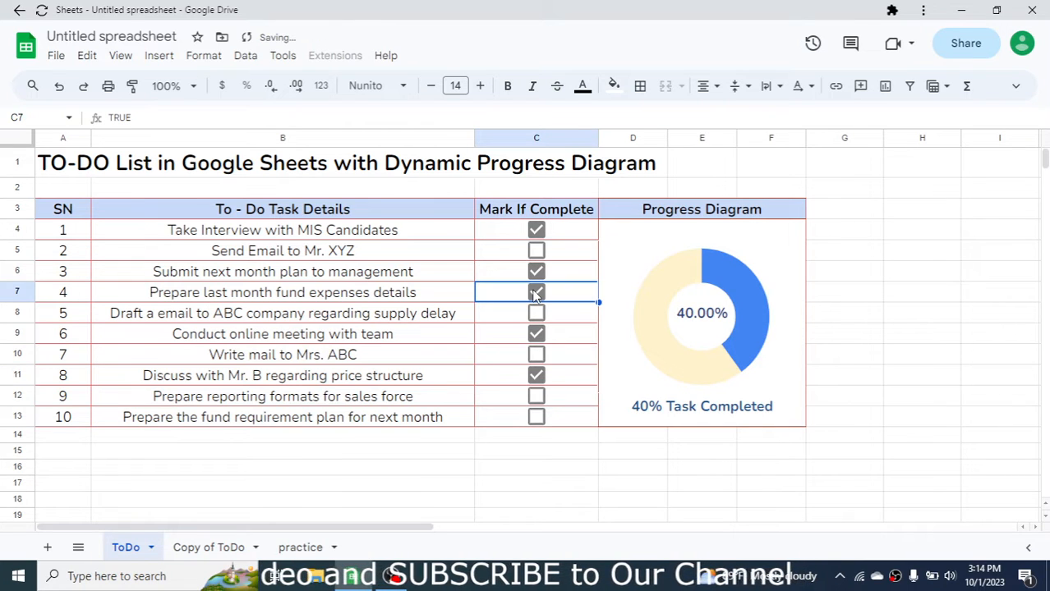
left_click(535, 417)
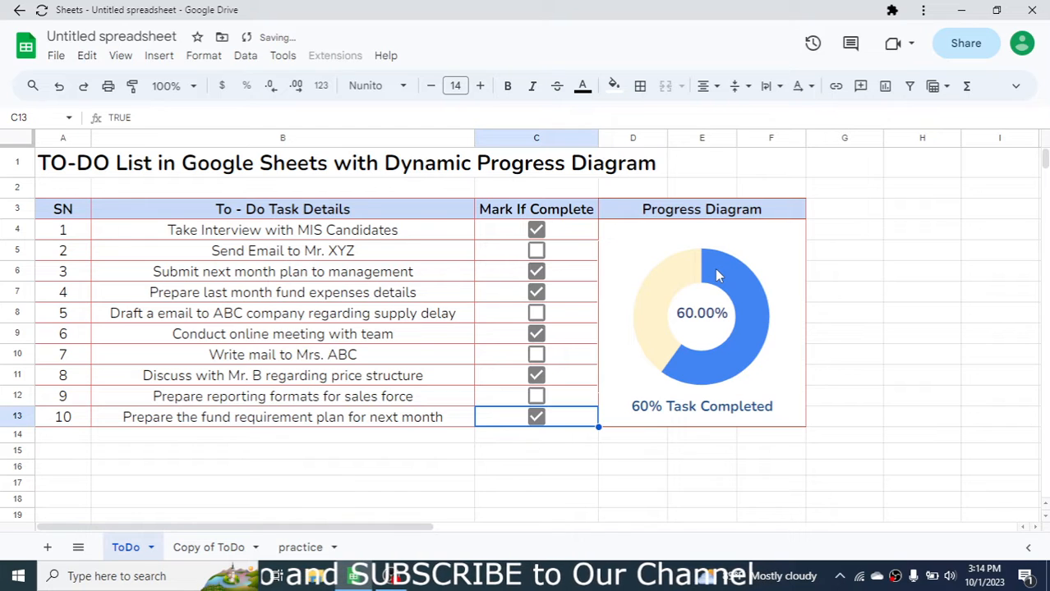
- On the Copy of ToDo sheet, insert checkboxes in the Mark If Complete cells C4:C13 and check the one for task 1
left_click(206, 548)
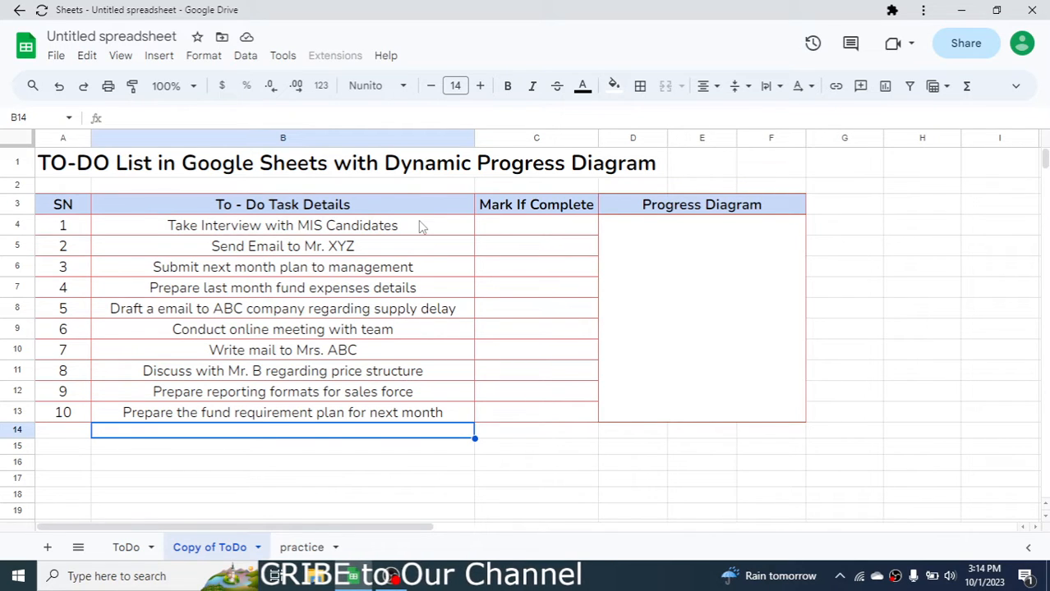
left_click(302, 548)
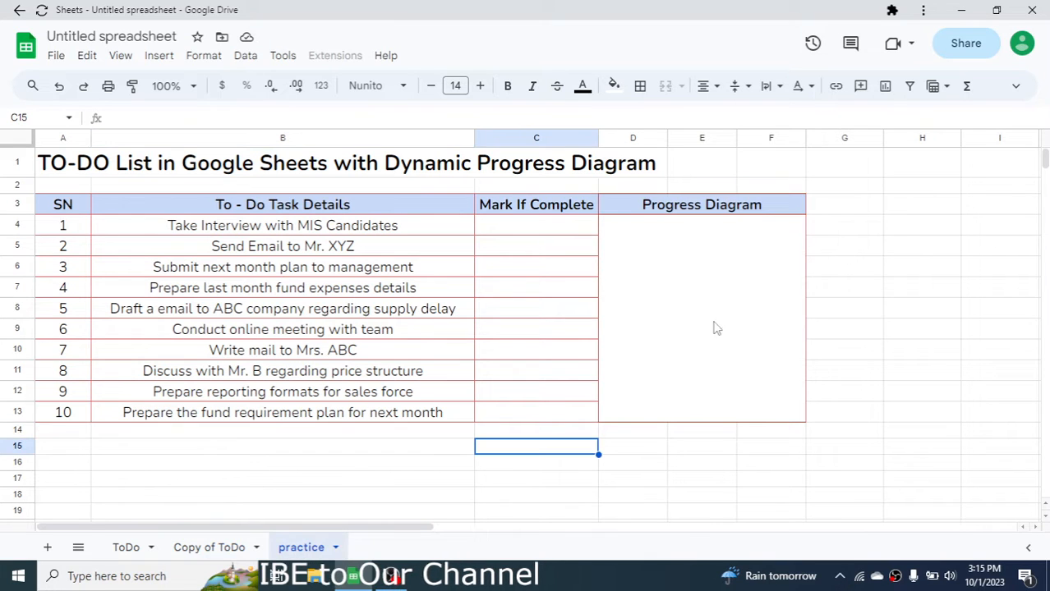
left_click(210, 548)
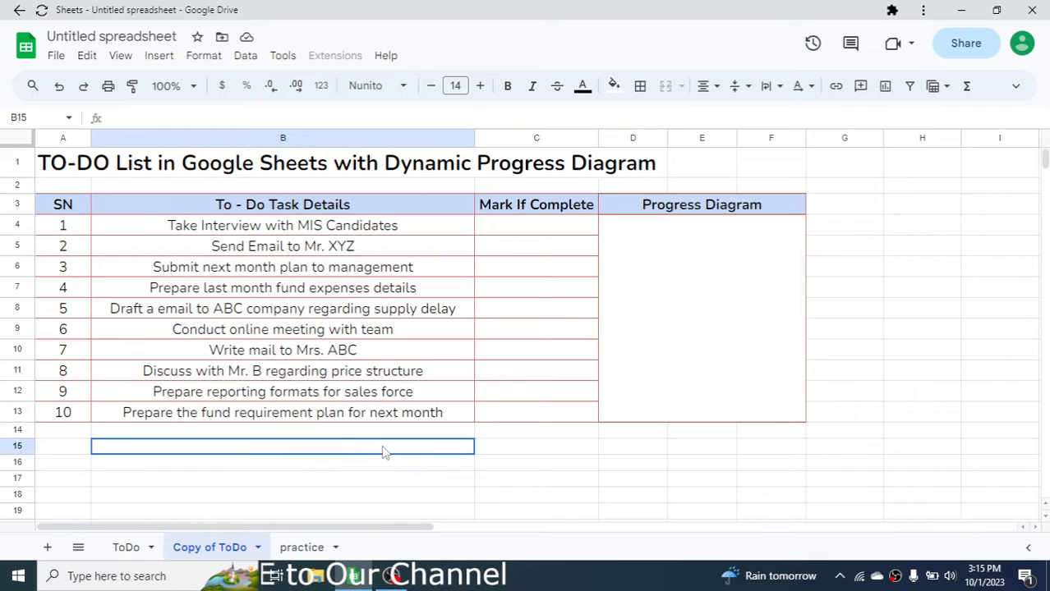
left_click(530, 449)
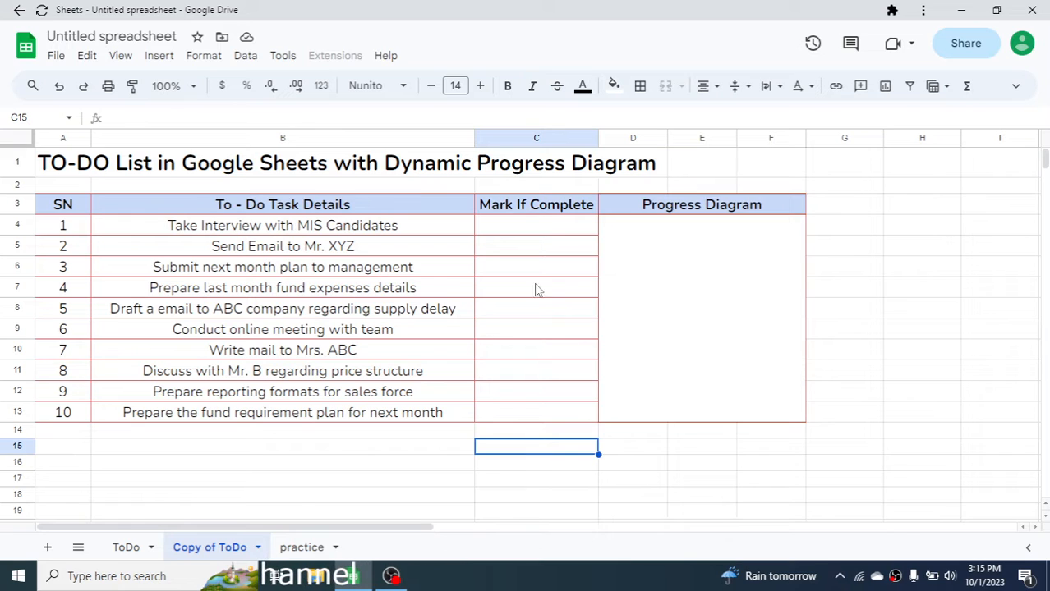
left_click_drag(534, 229, 530, 419)
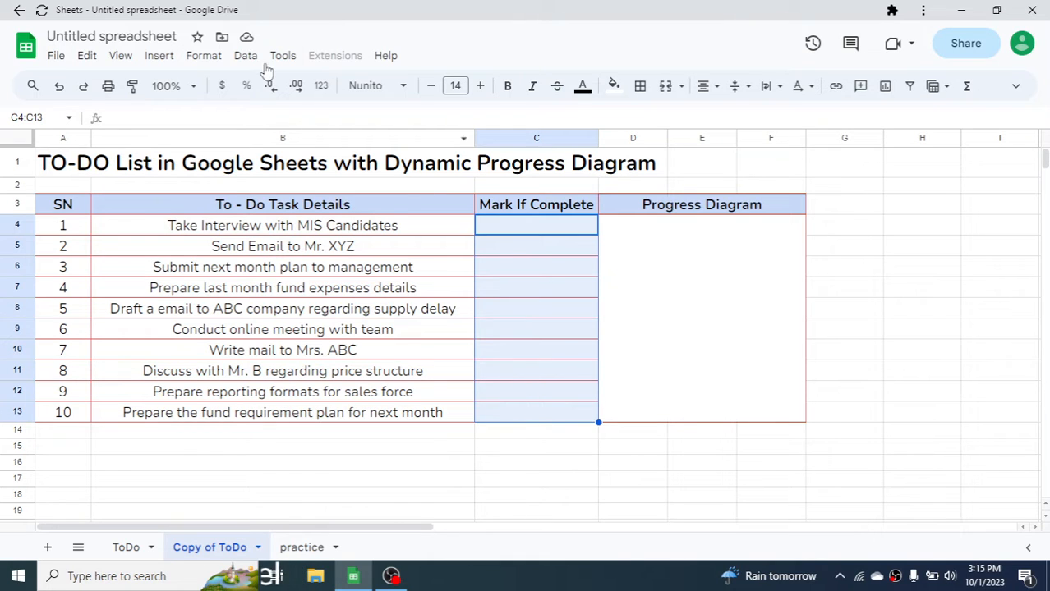
left_click(158, 59)
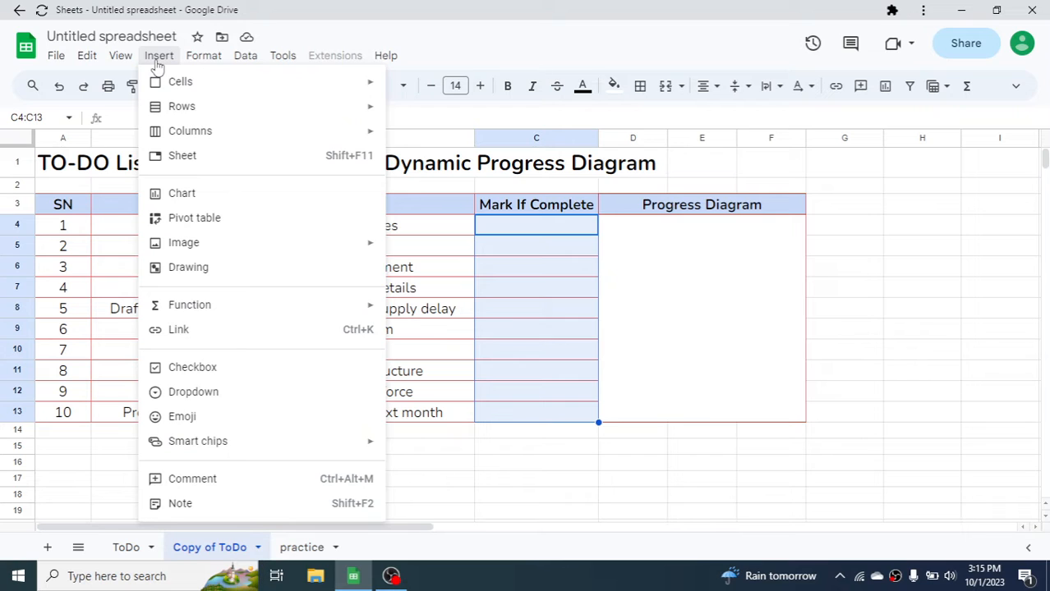
left_click(201, 369)
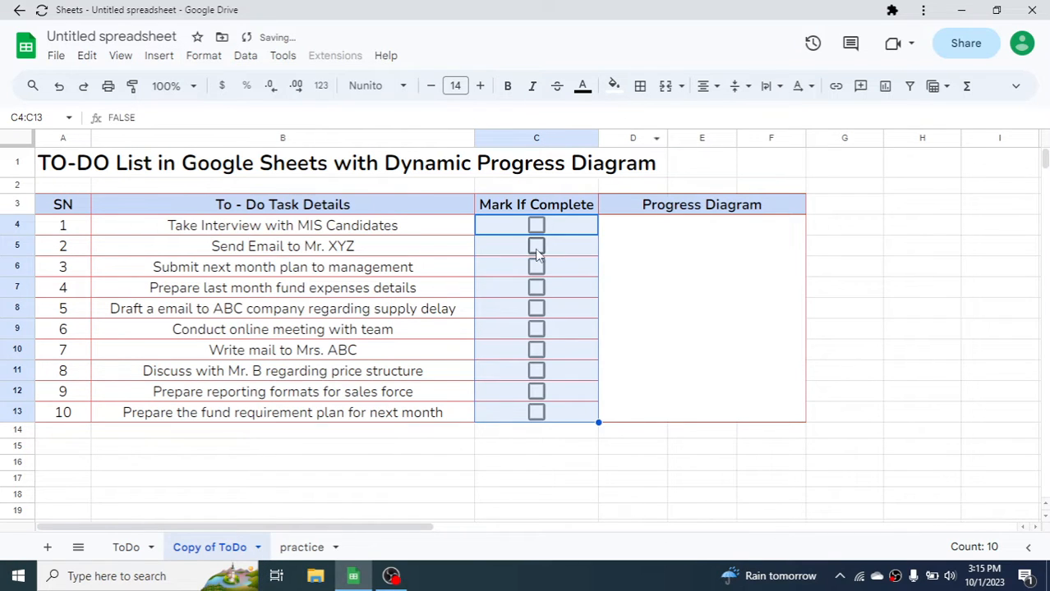
left_click(530, 481)
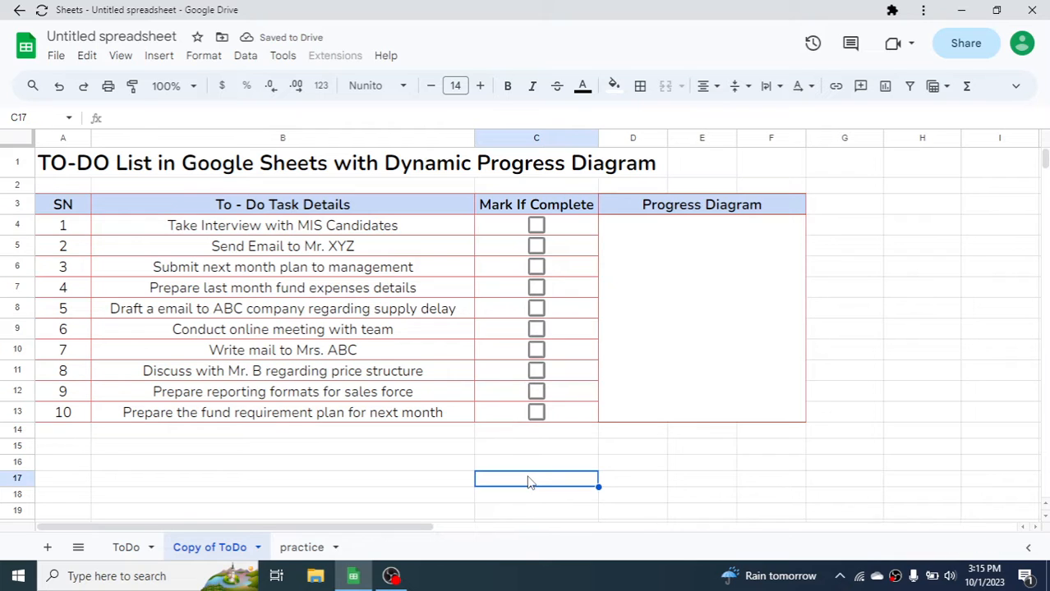
left_click(536, 227)
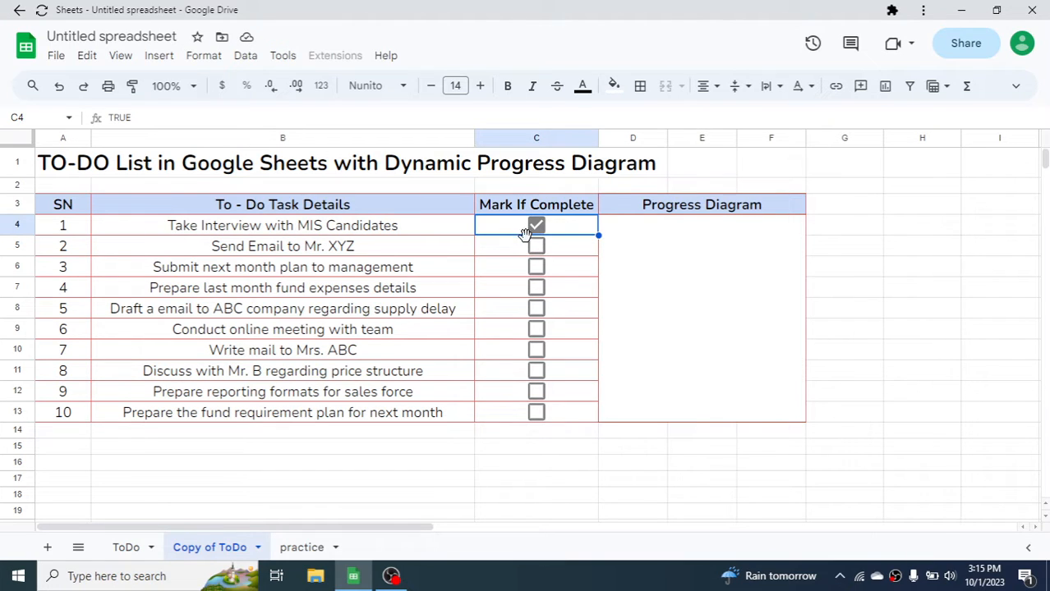
left_click(761, 178)
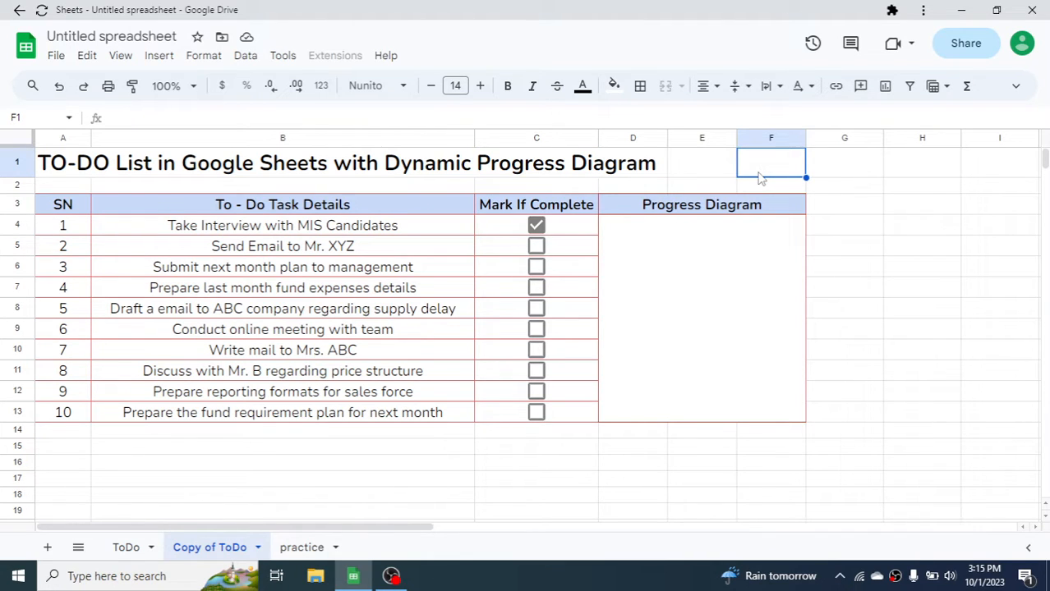
left_click(829, 172)
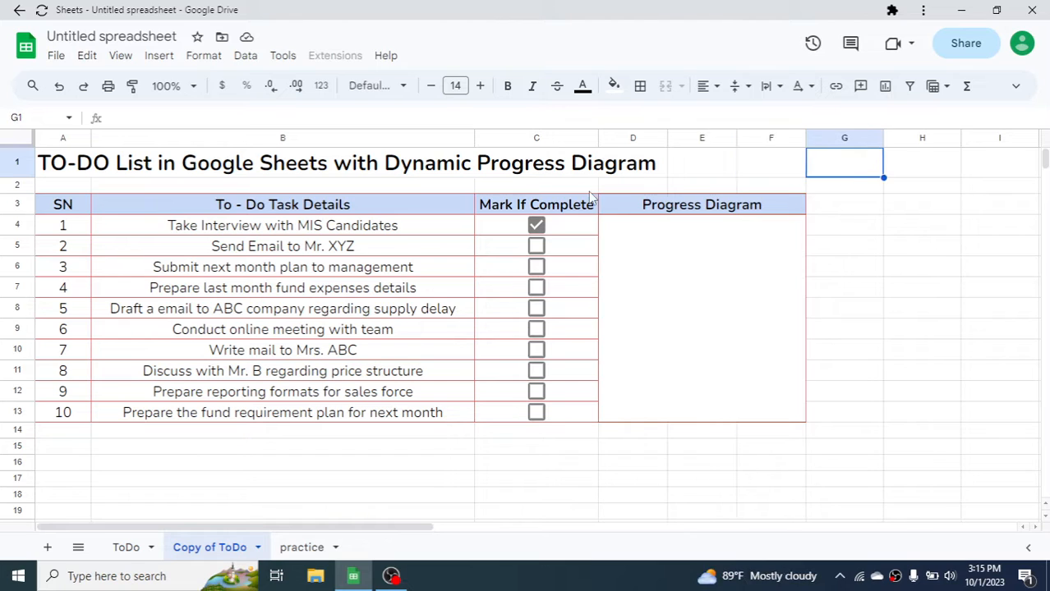
left_click(764, 161)
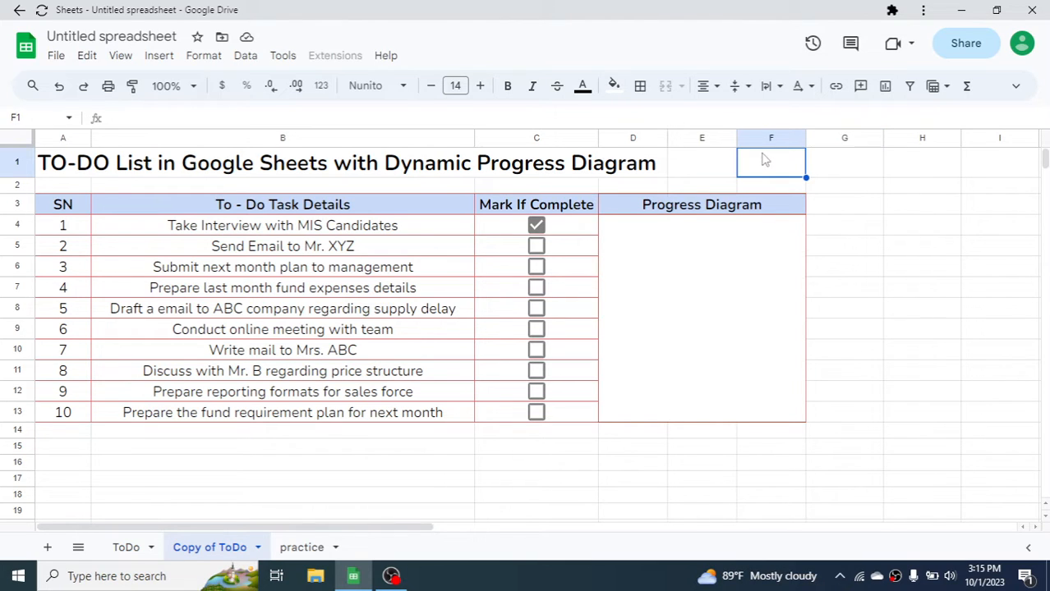
left_click(836, 168)
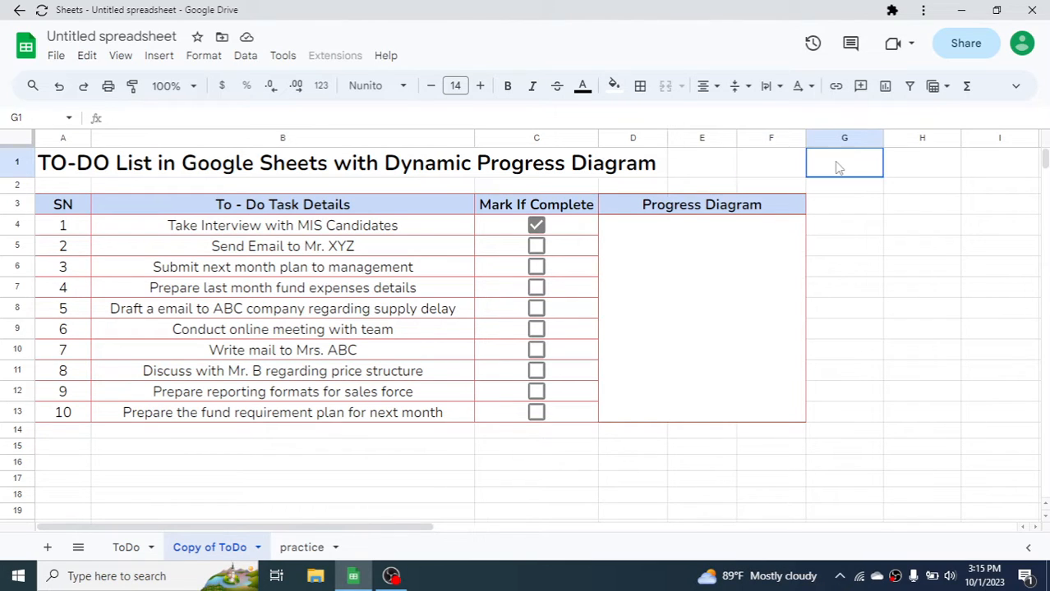
- Begin a formula in cell F1 that counts the checked tasks: =countif(C4:C13,true)
left_click(781, 168)
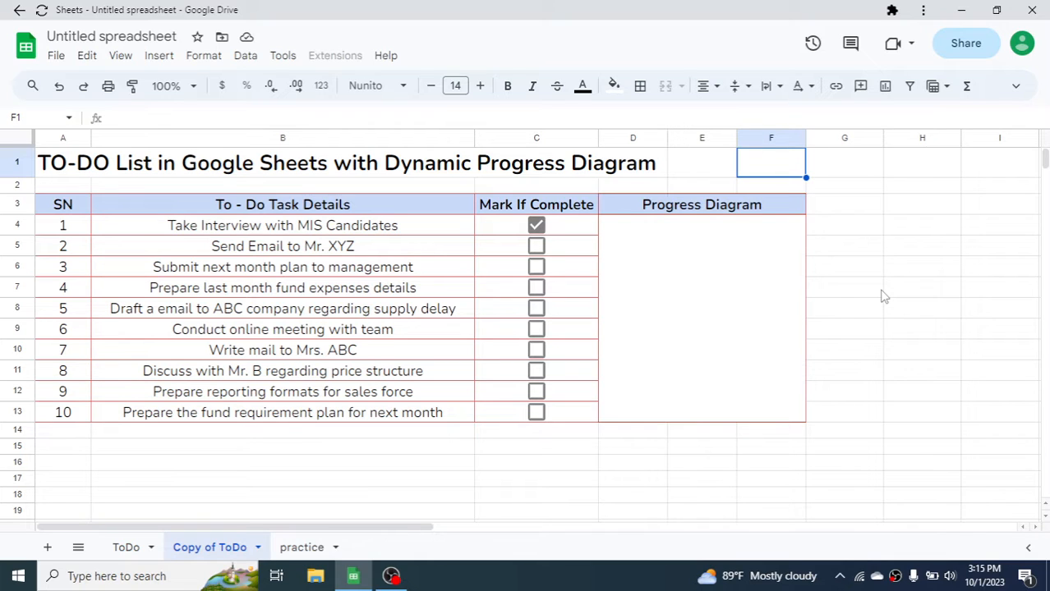
type("=")
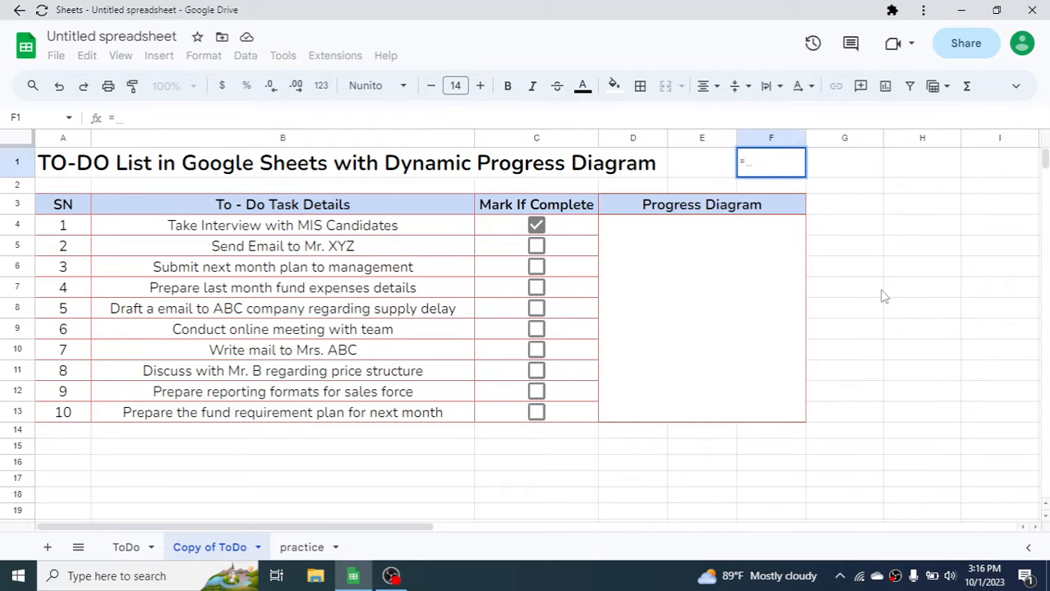
type("co")
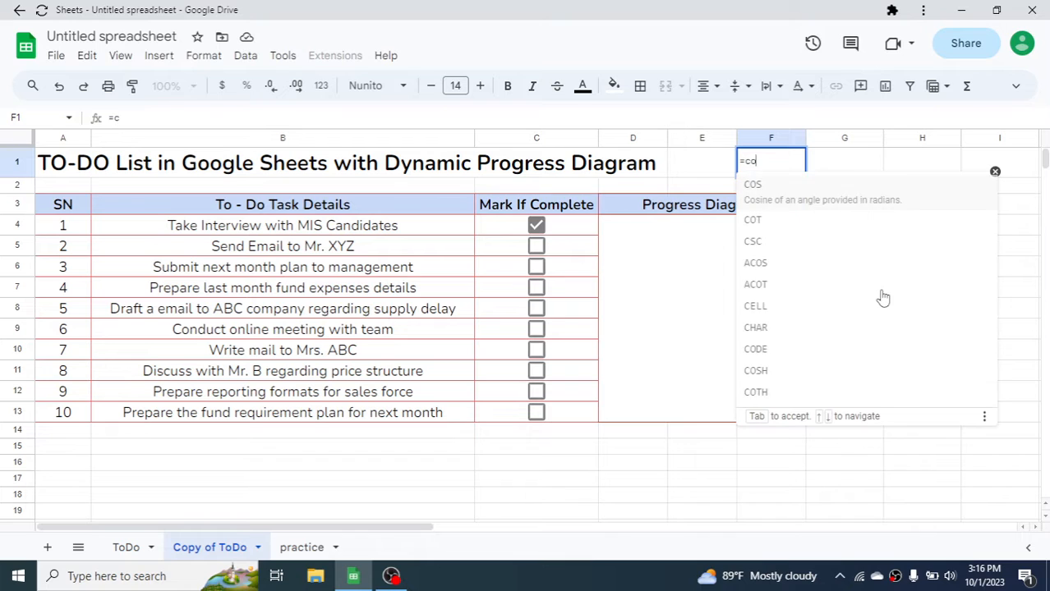
type("untif")
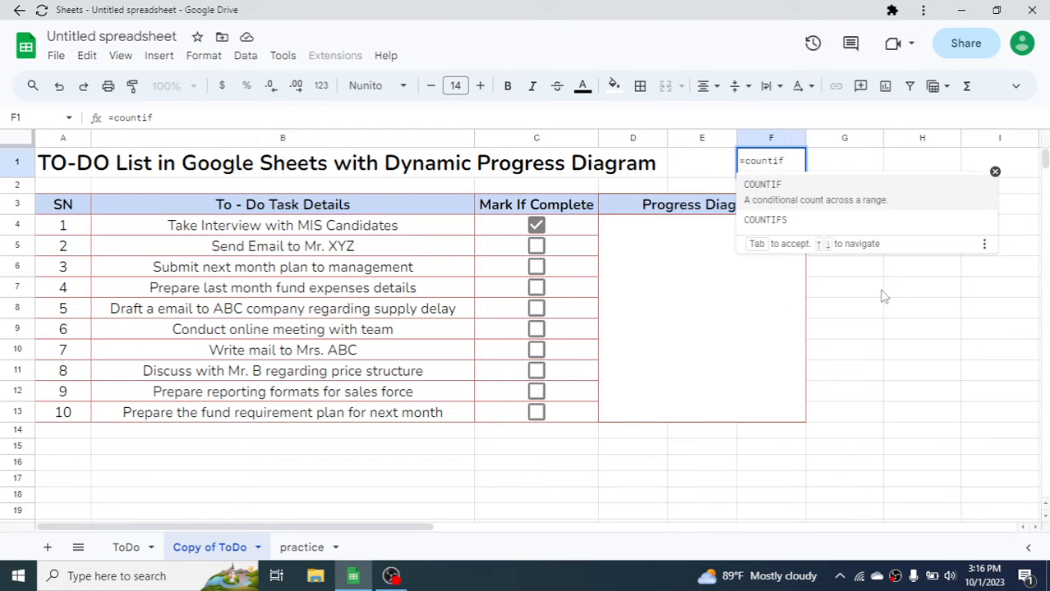
type("((")
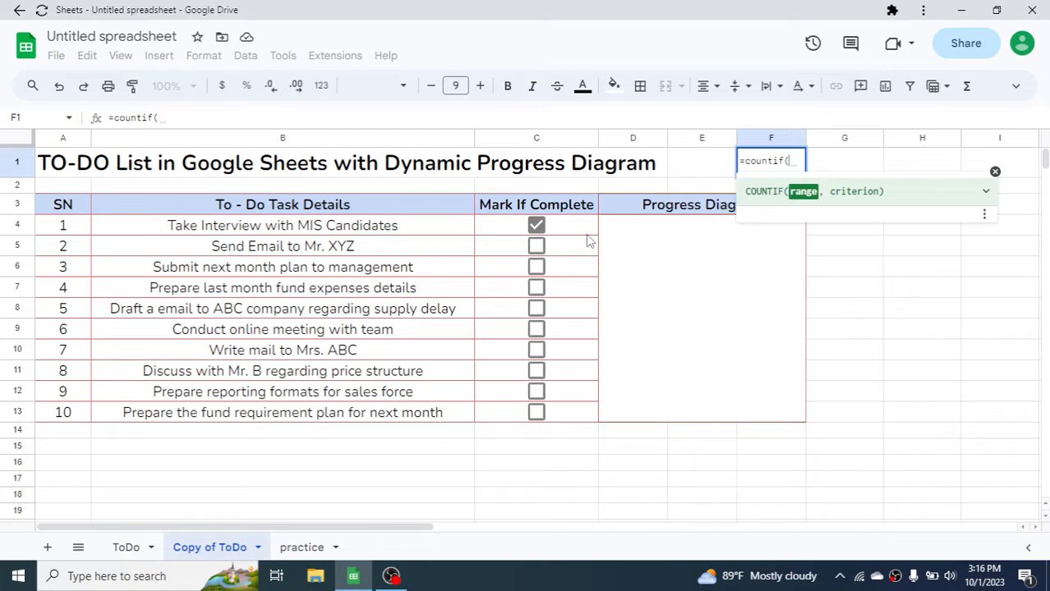
left_click_drag(511, 228, 517, 412)
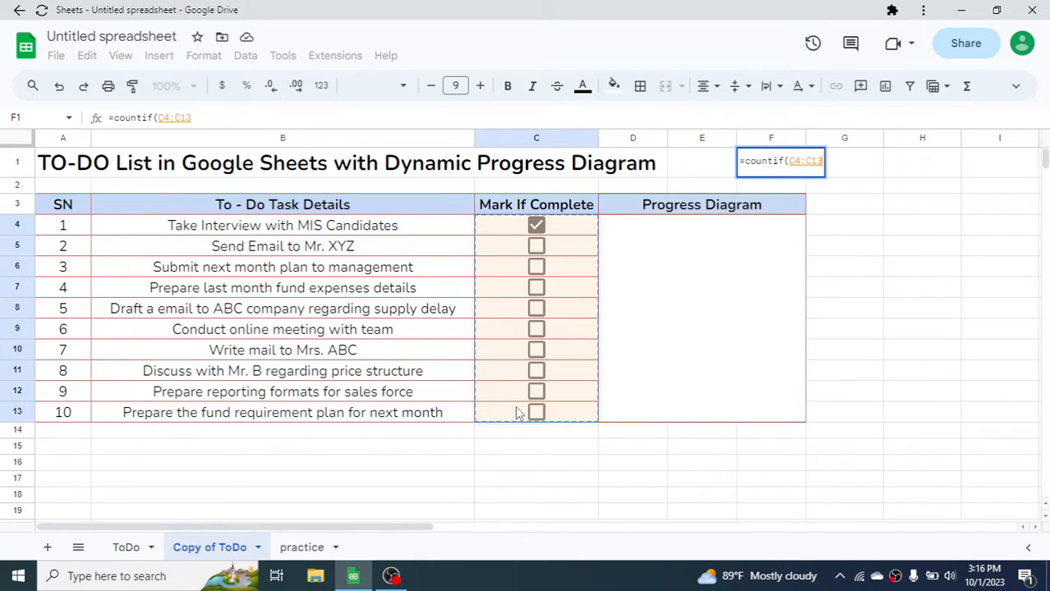
type(",")
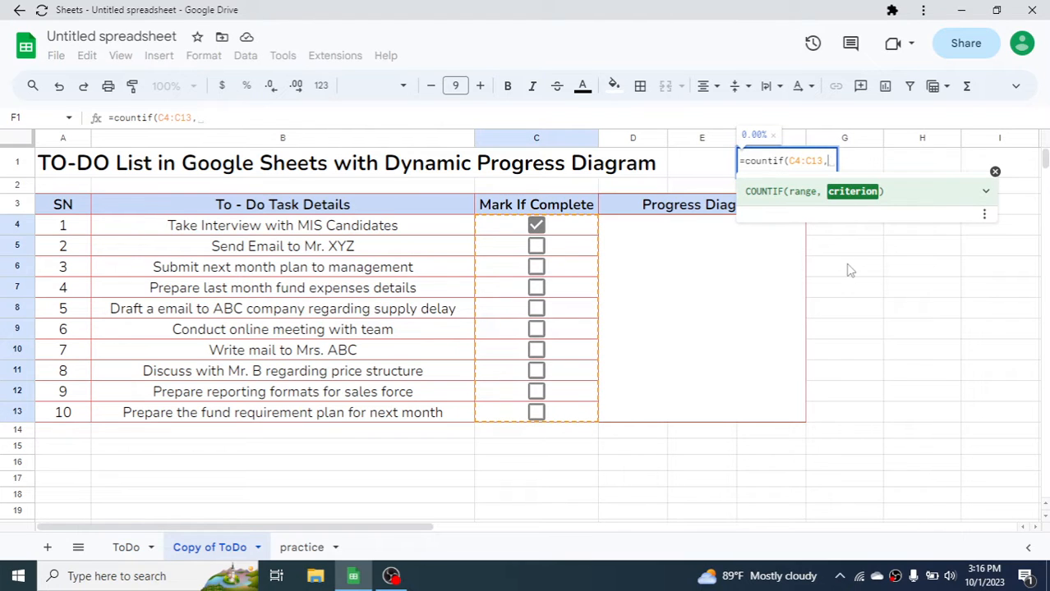
type("true")
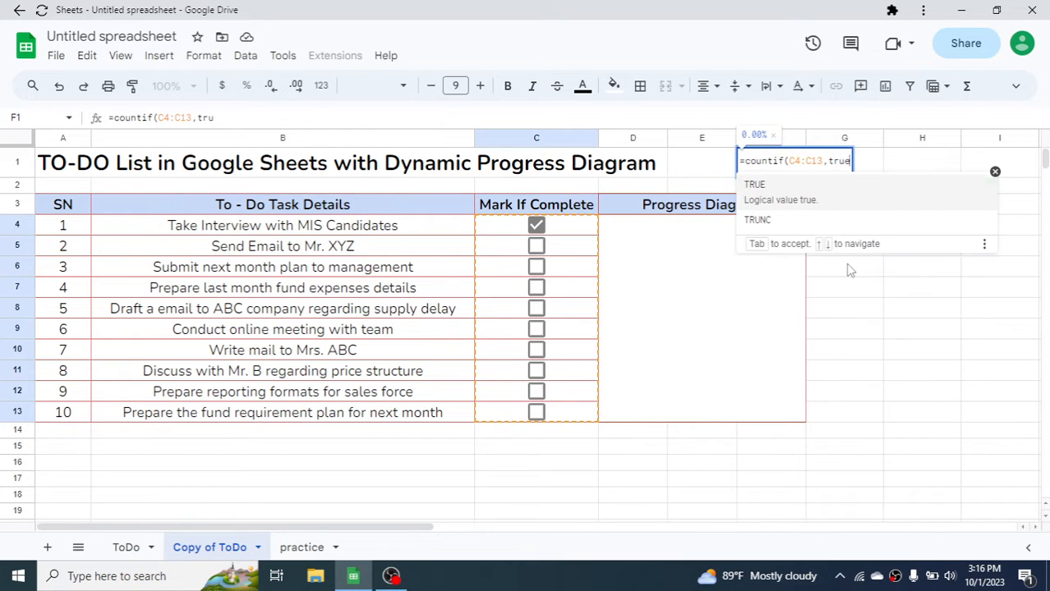
type(")")
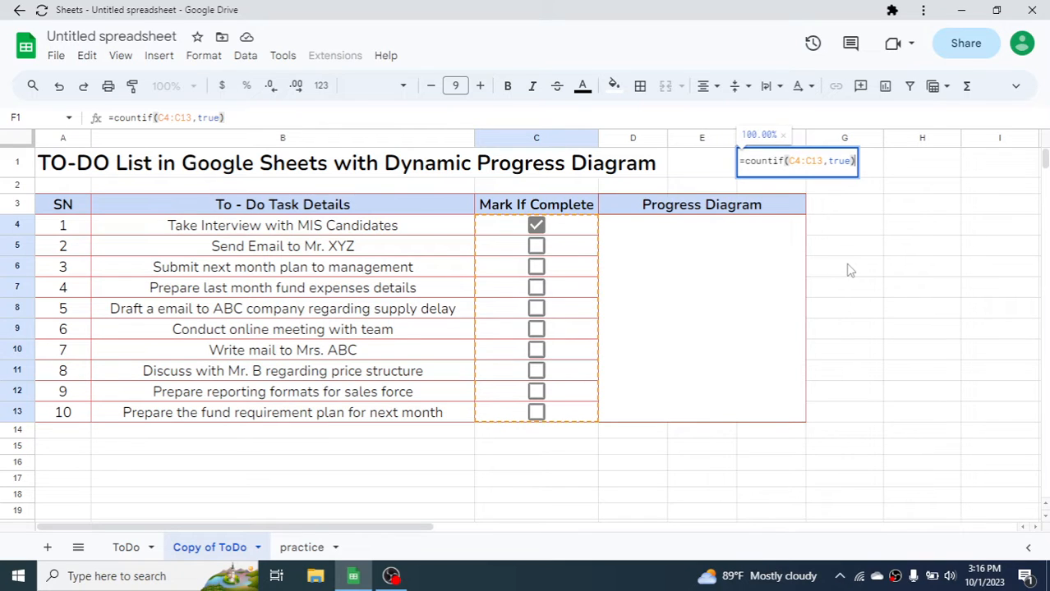
- Complete the F1 formula by dividing the count by counta(C4:C13) and enter it
type("/")
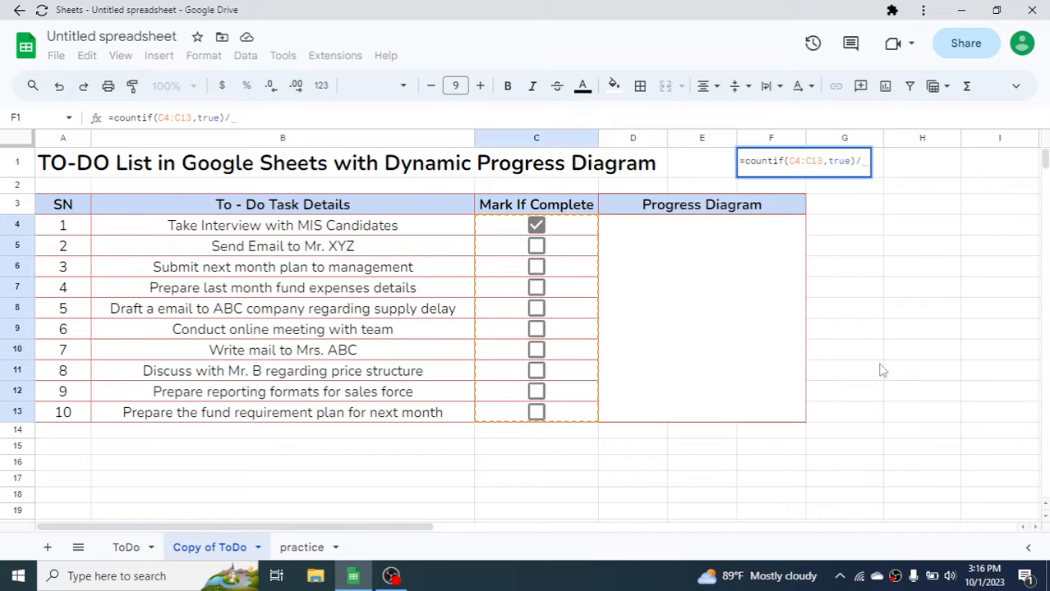
type("count")
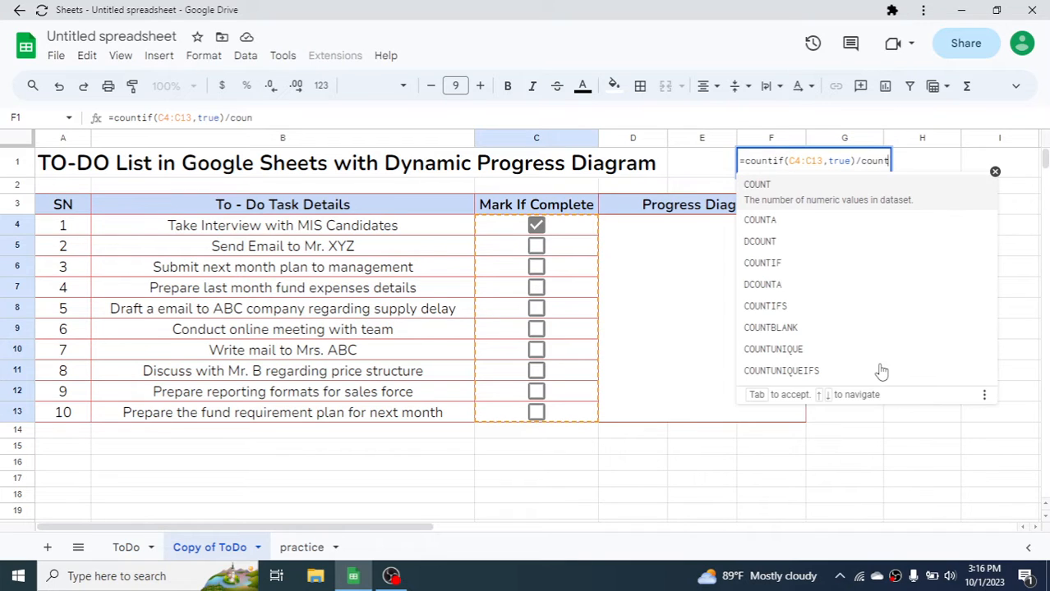
type("a")
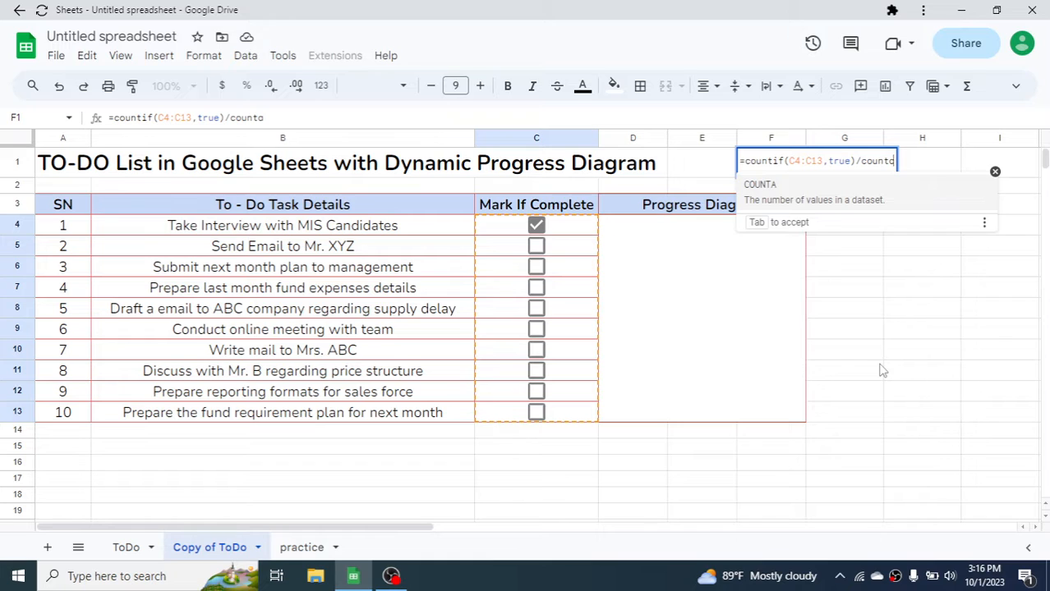
type("(")
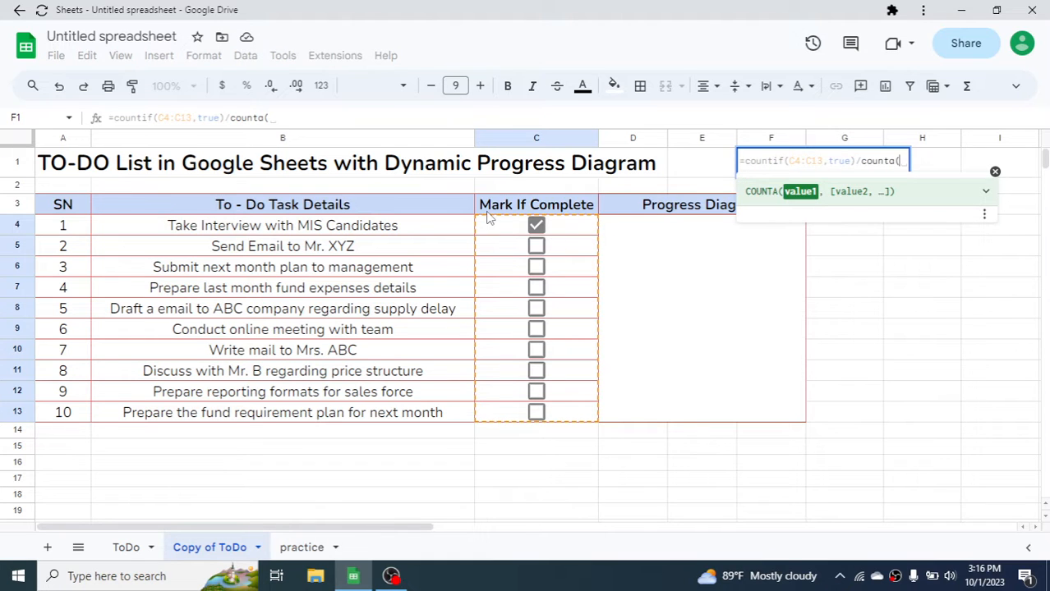
left_click_drag(497, 227, 505, 411)
type(")")
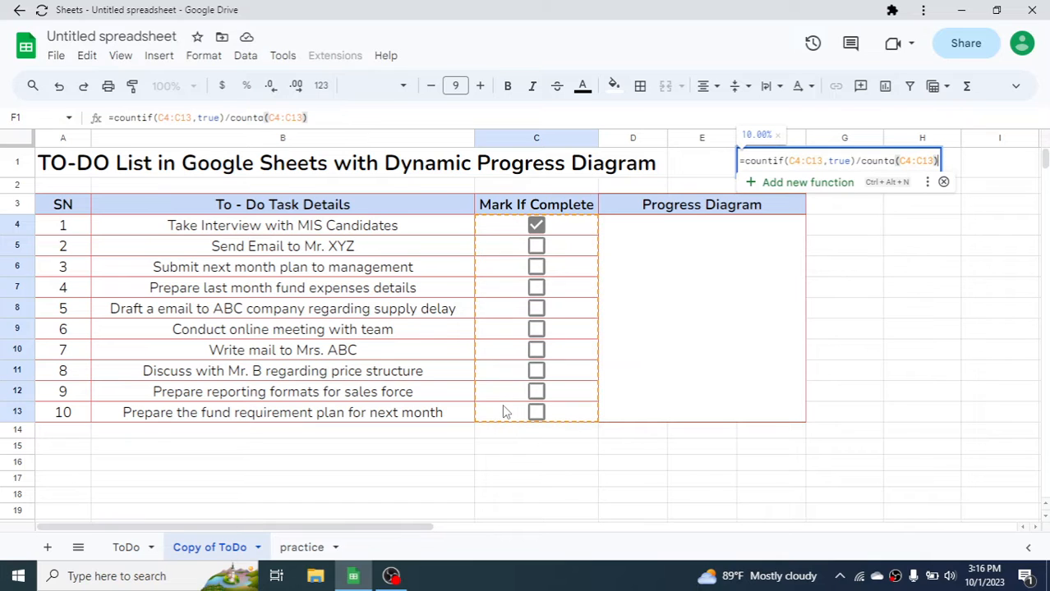
key("Return")
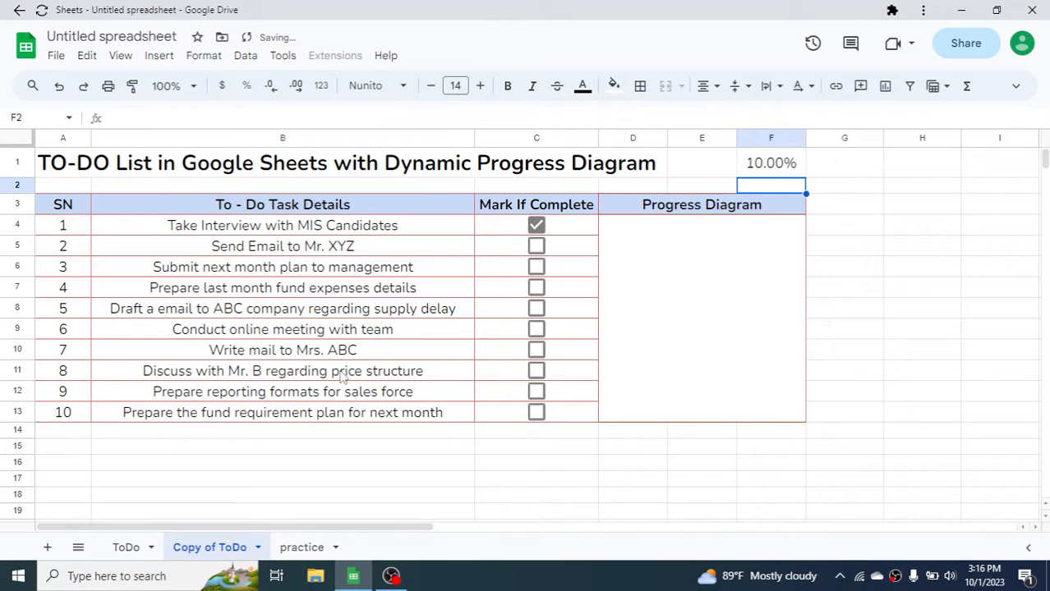
- Enter the formula =100%-F1 in cell G1 and mark task 2 as complete
left_click(771, 164)
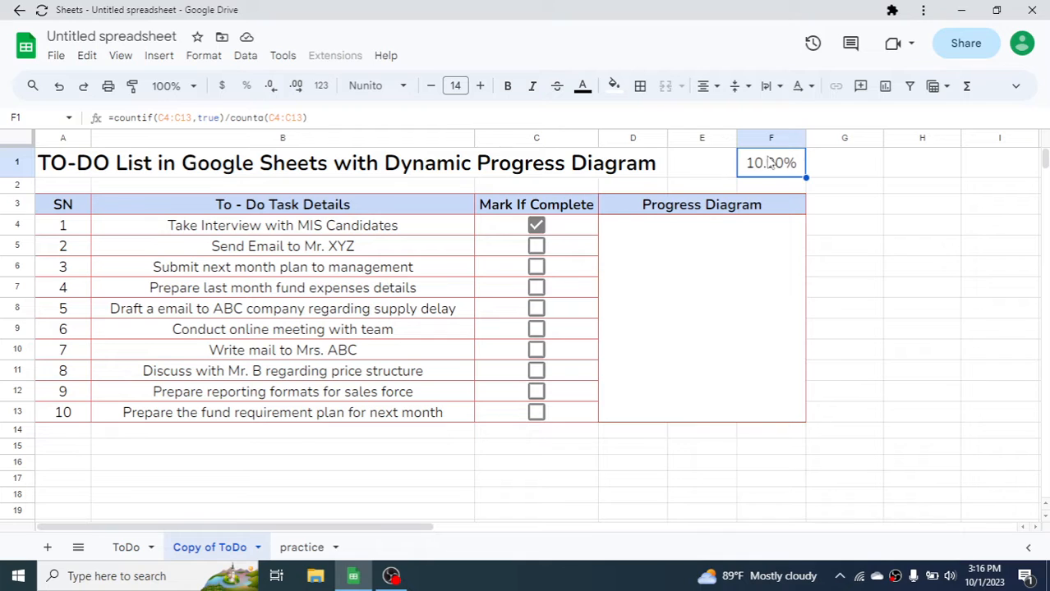
left_click(834, 172)
type("=")
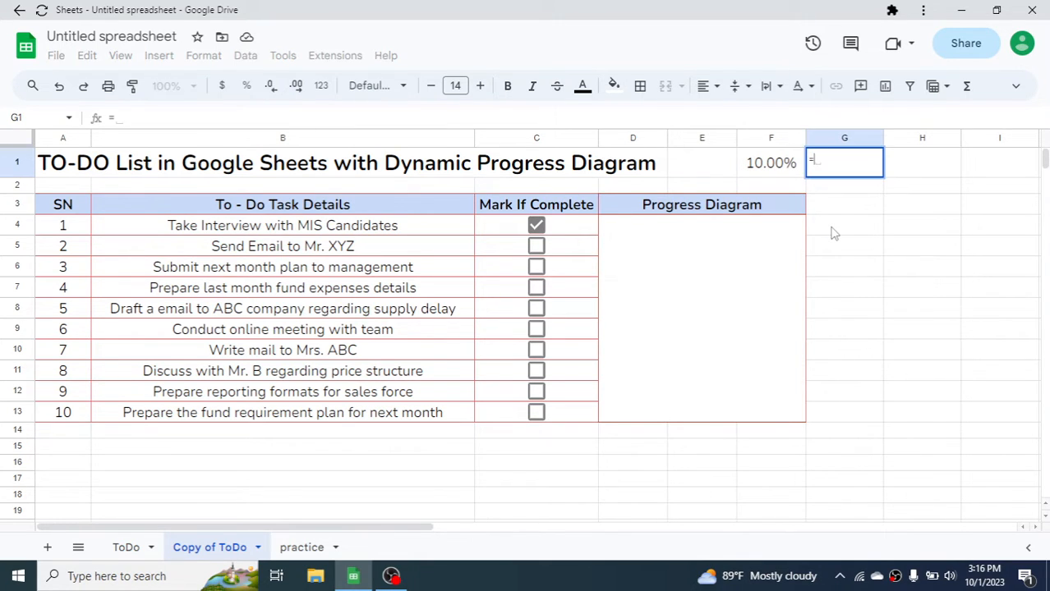
type("100")
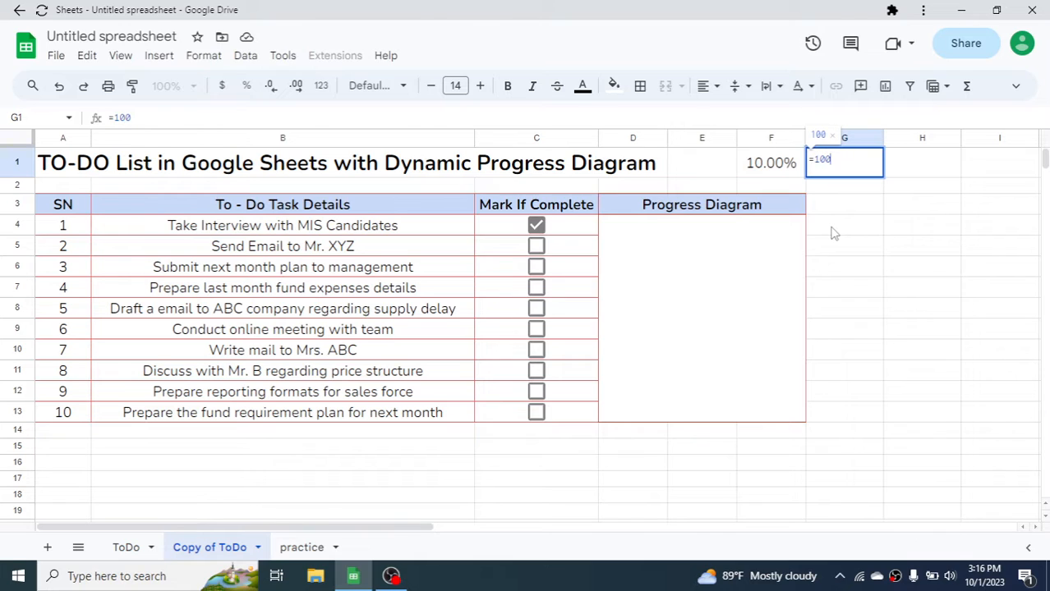
type("%-")
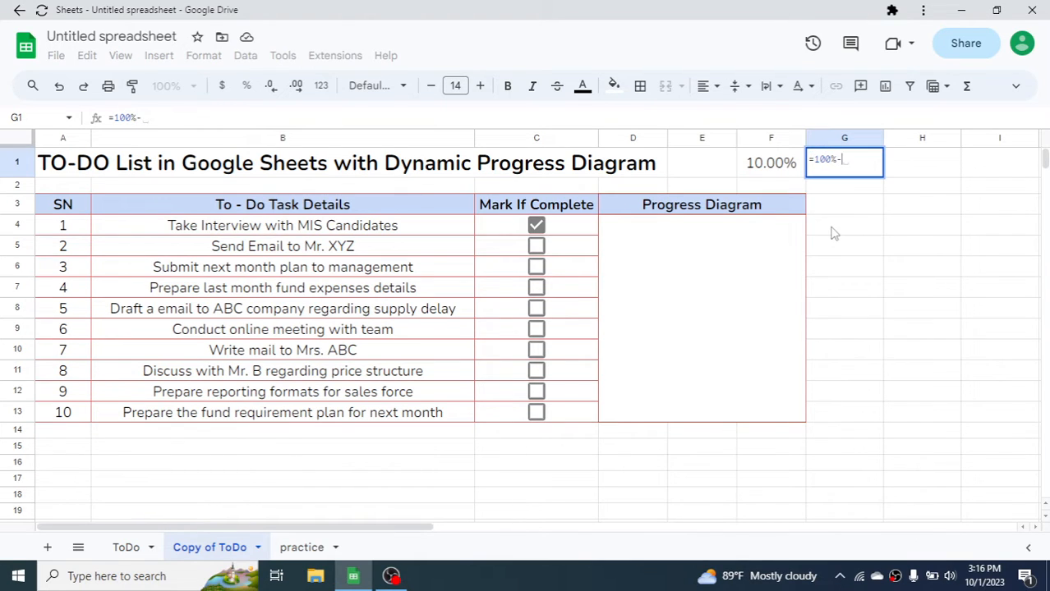
left_click(774, 171)
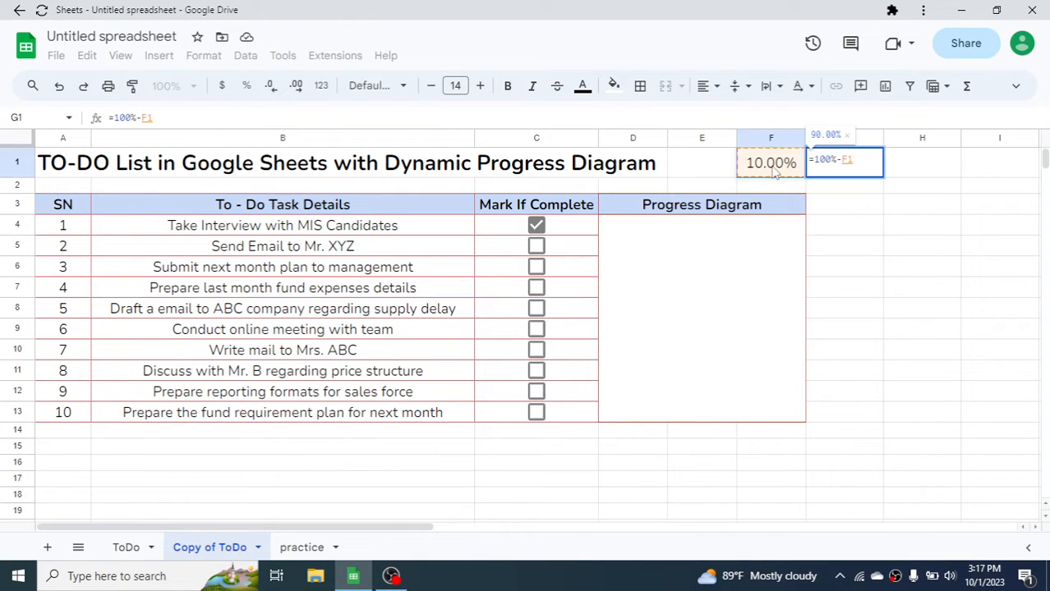
key("Return")
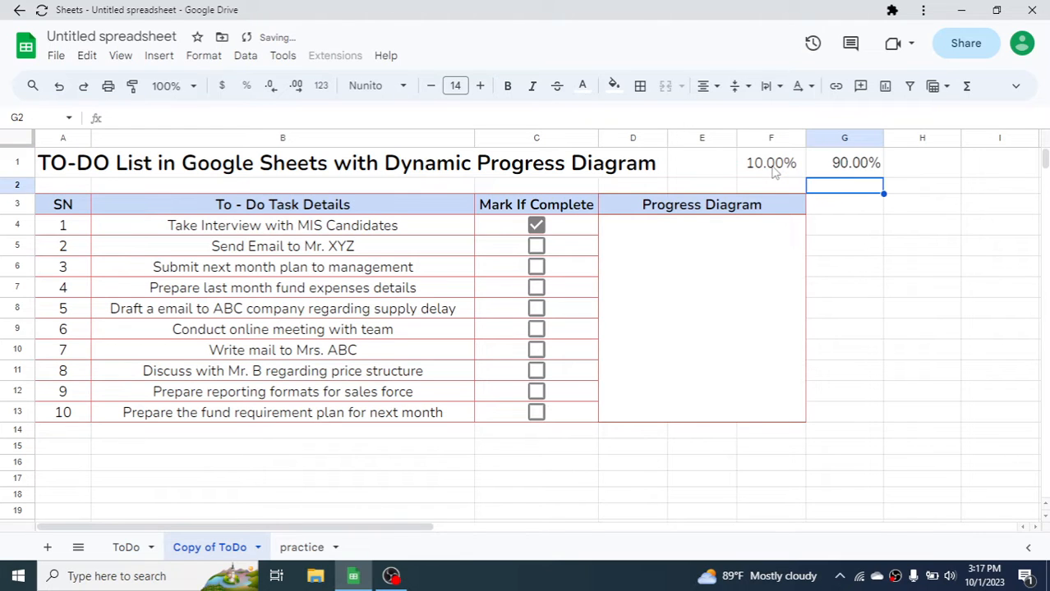
left_click(860, 174)
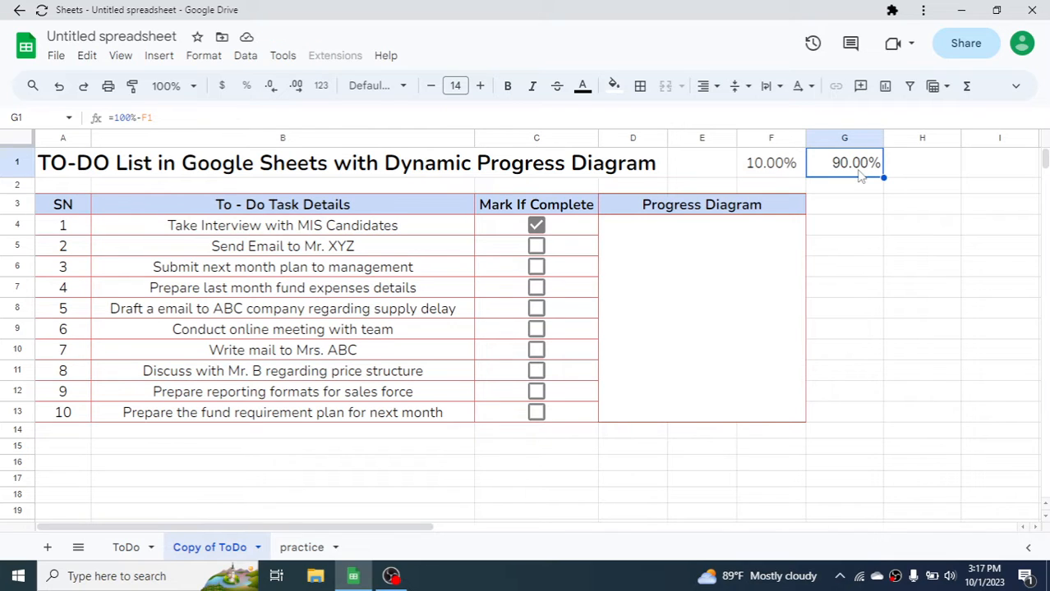
left_click(536, 246)
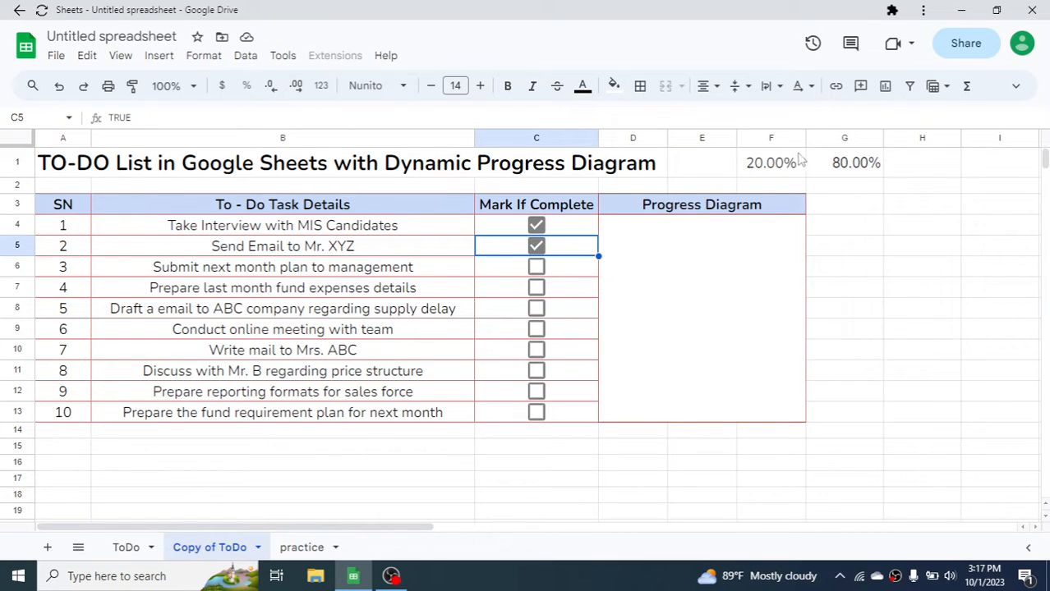
- Unmerge cells E7:E9 in the Progress Diagram area and merge the same three cells again
left_click(706, 319)
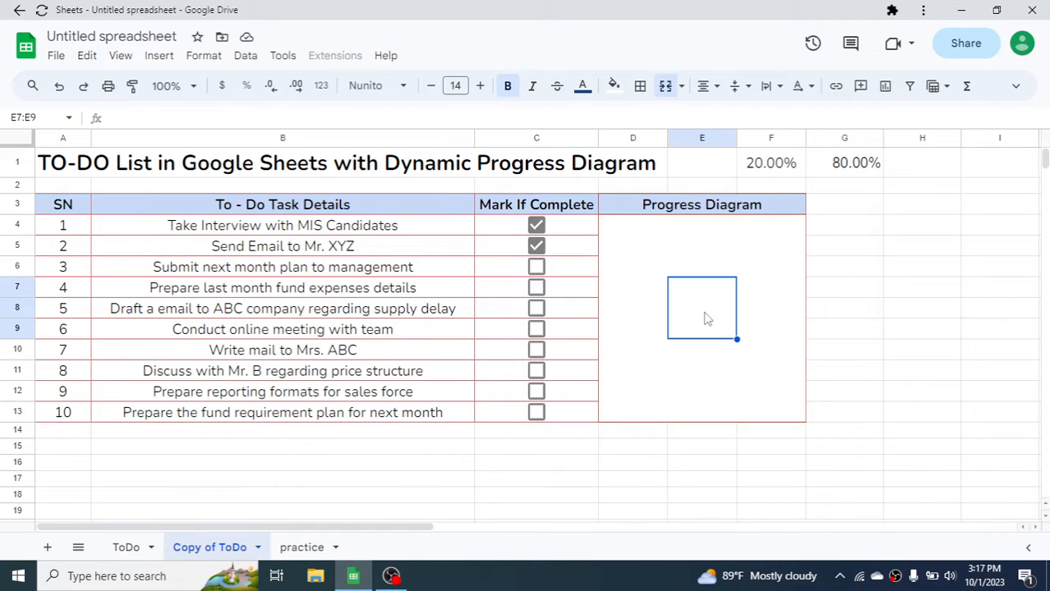
left_click(787, 292)
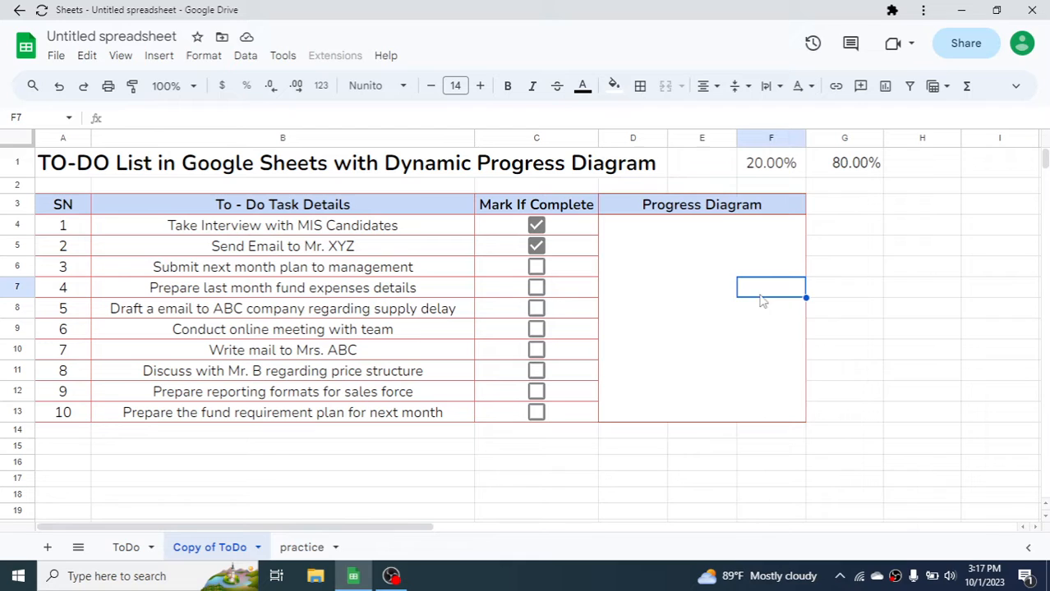
left_click(680, 288)
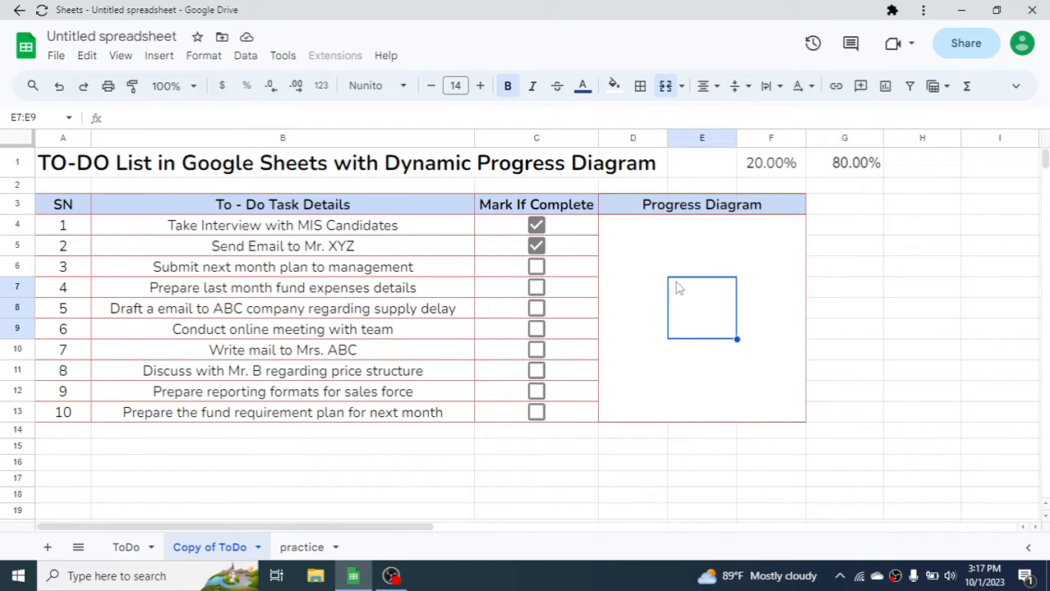
left_click(751, 315)
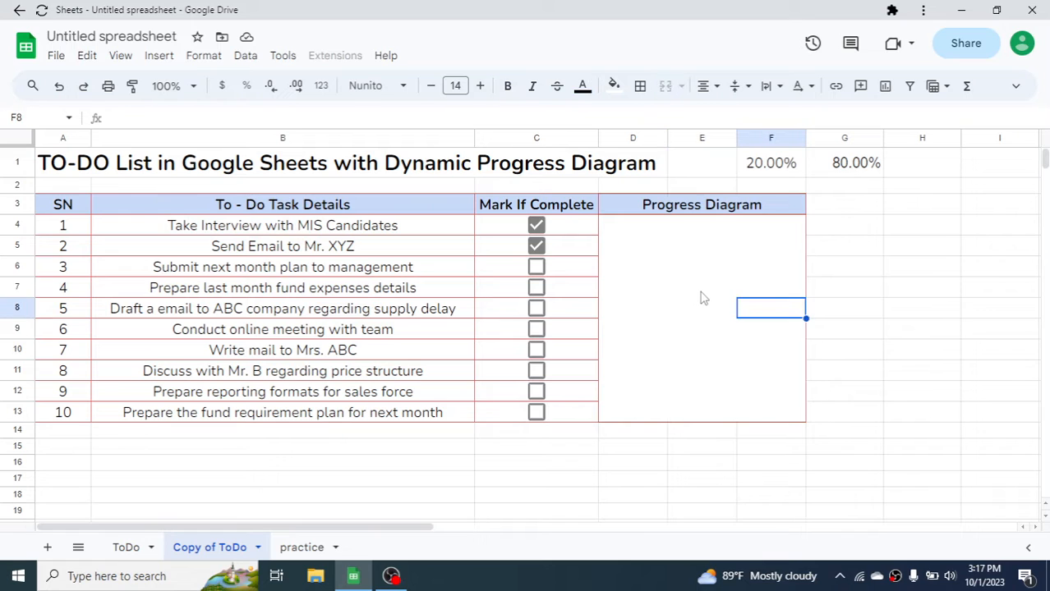
left_click(700, 297)
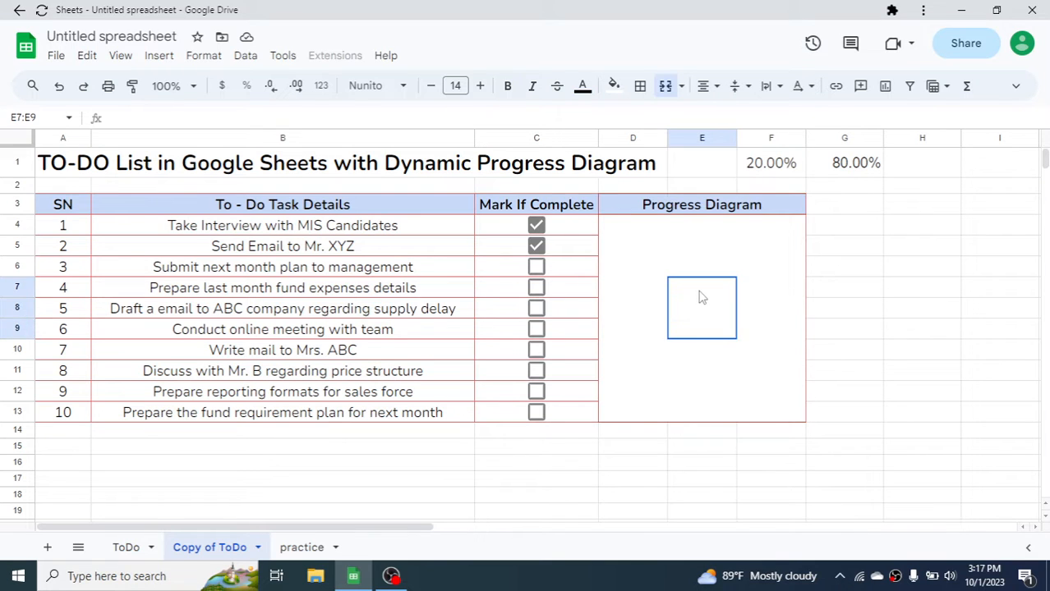
left_click(666, 87)
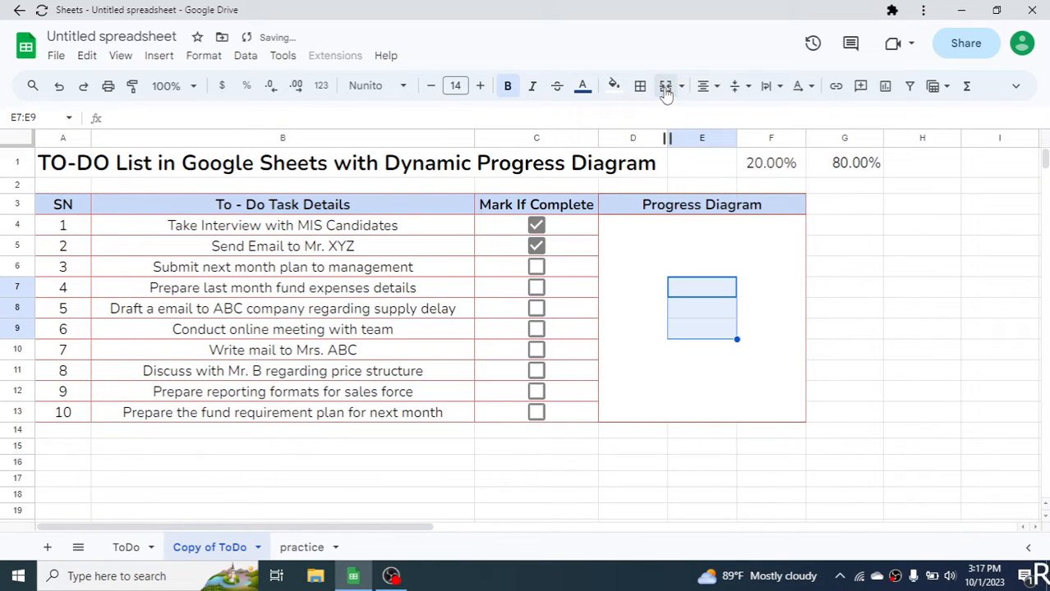
left_click(773, 271)
left_click(689, 292)
left_click_drag(688, 291, 693, 338)
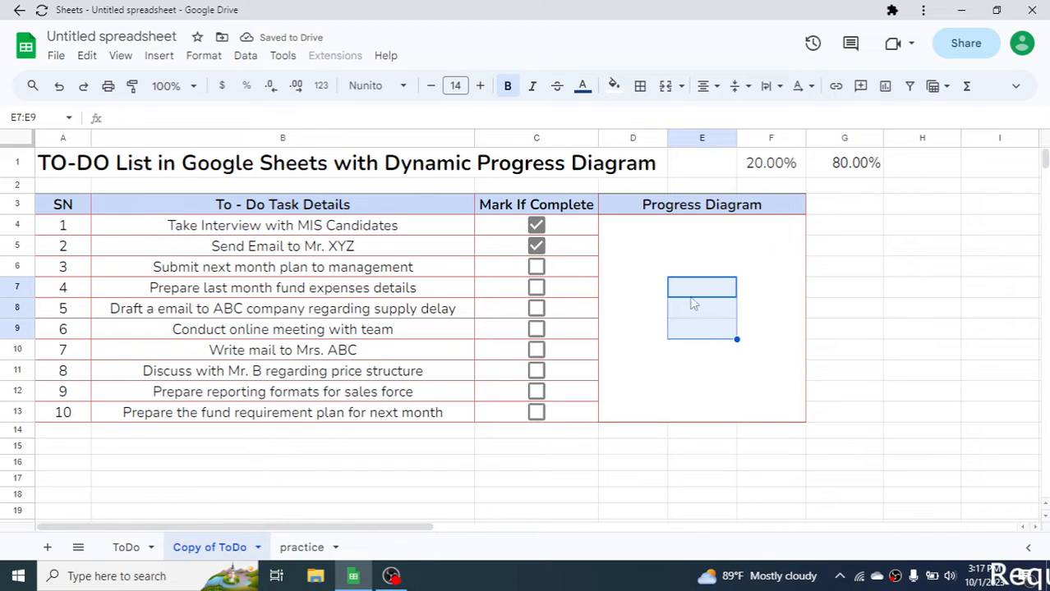
left_click(665, 86)
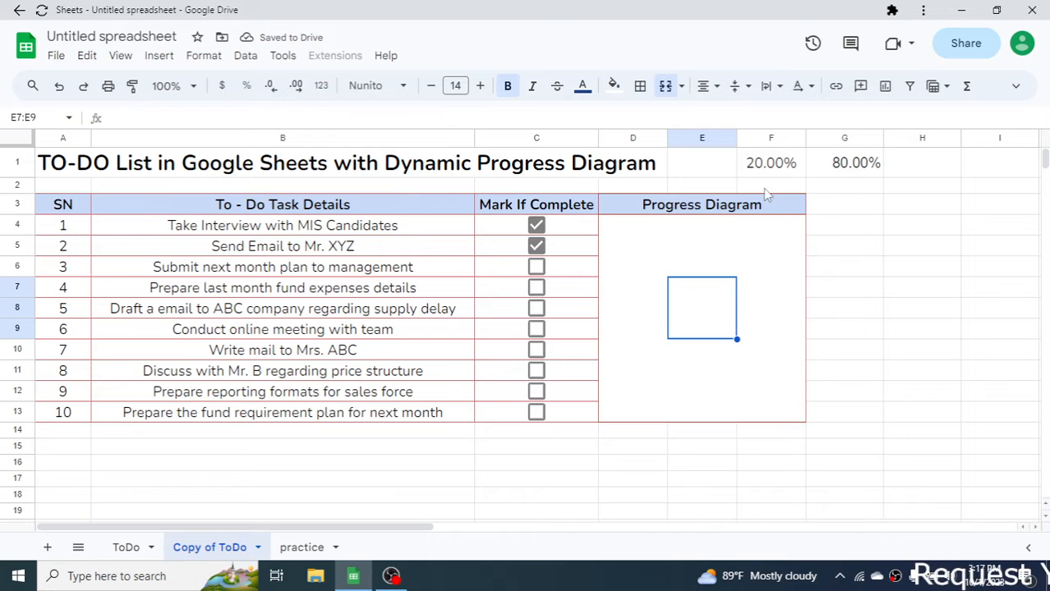
- Link the merged cell E7:E9 to the completion percentage with the formula =F1
type("=")
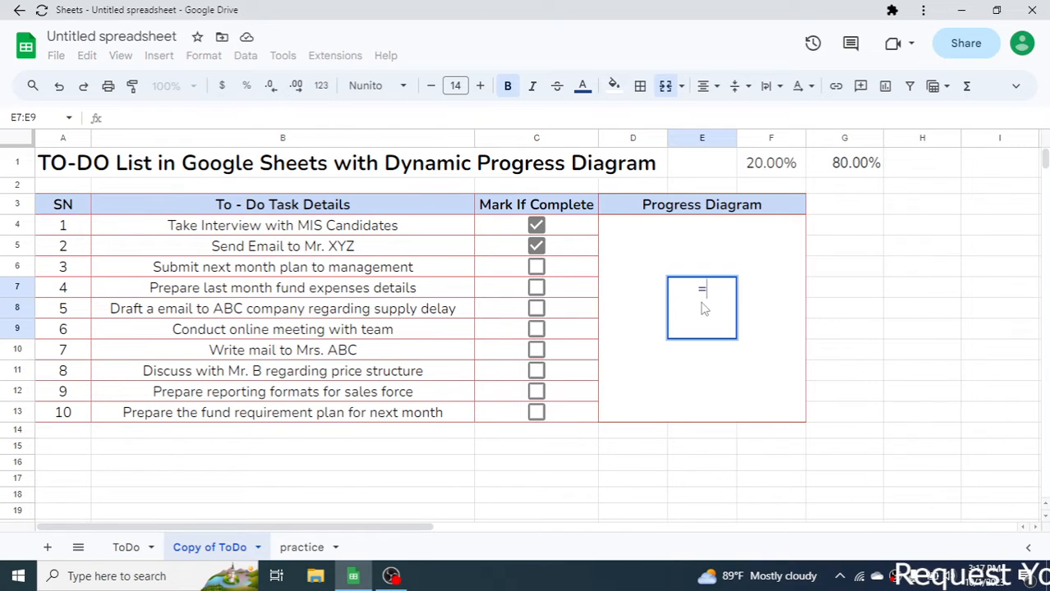
left_click(777, 164)
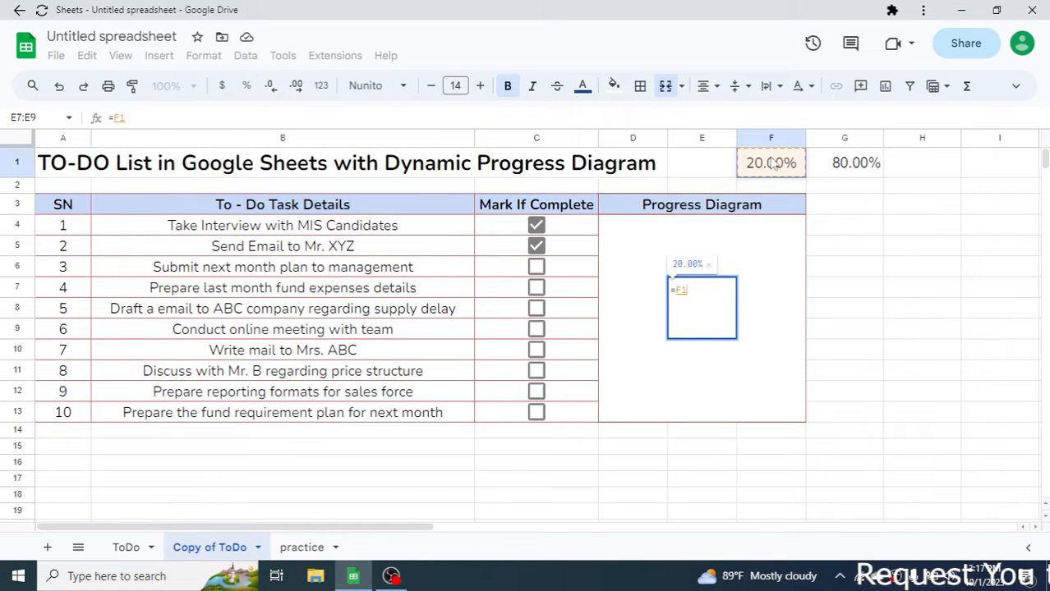
key("Return")
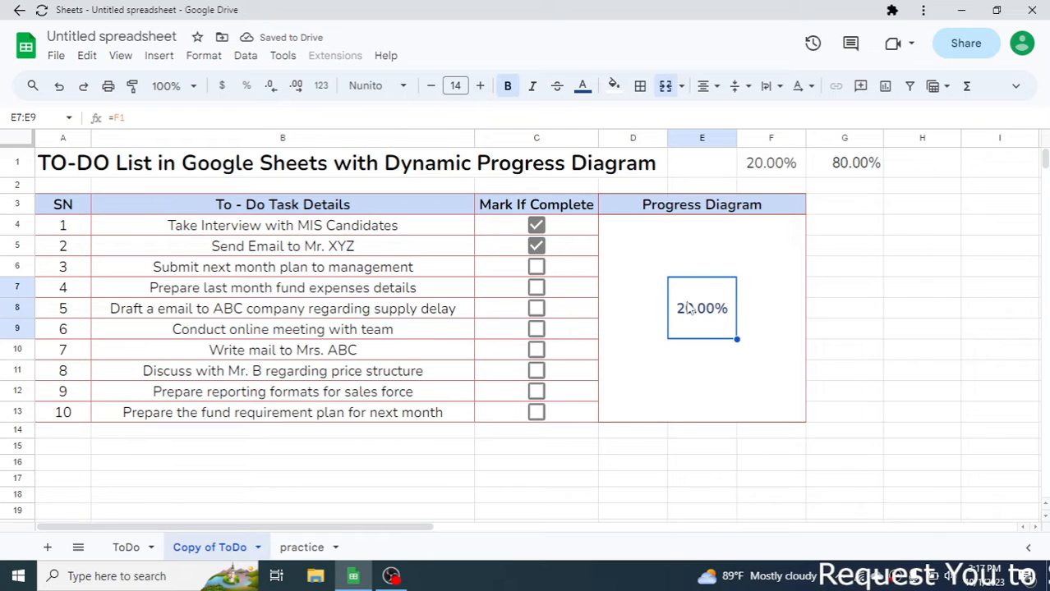
left_click(892, 330)
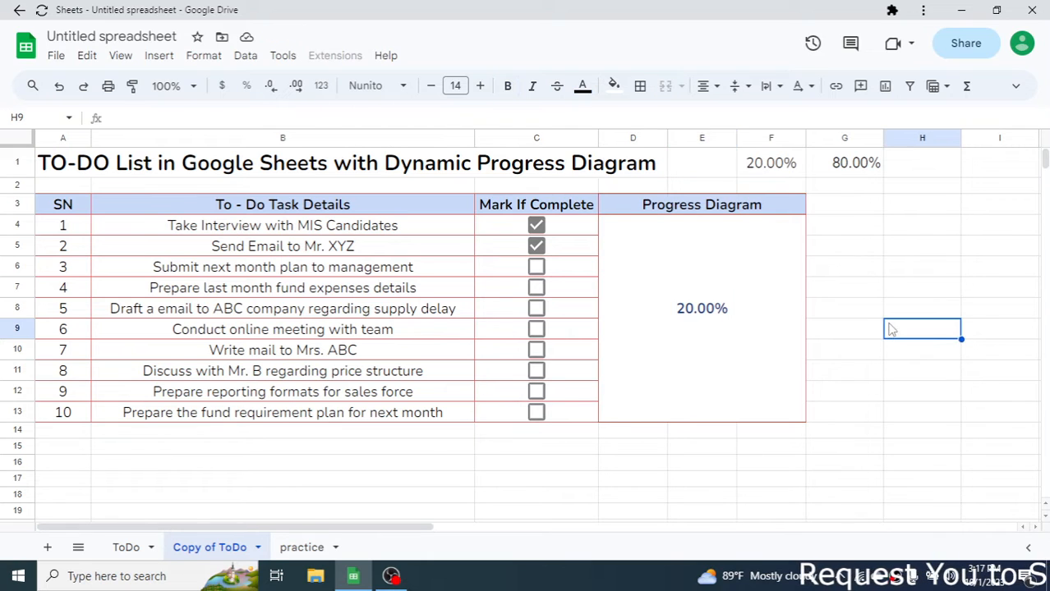
- Insert a chart from the percentages in F1:G1 and change its type to Doughnut chart
left_click_drag(783, 167, 850, 167)
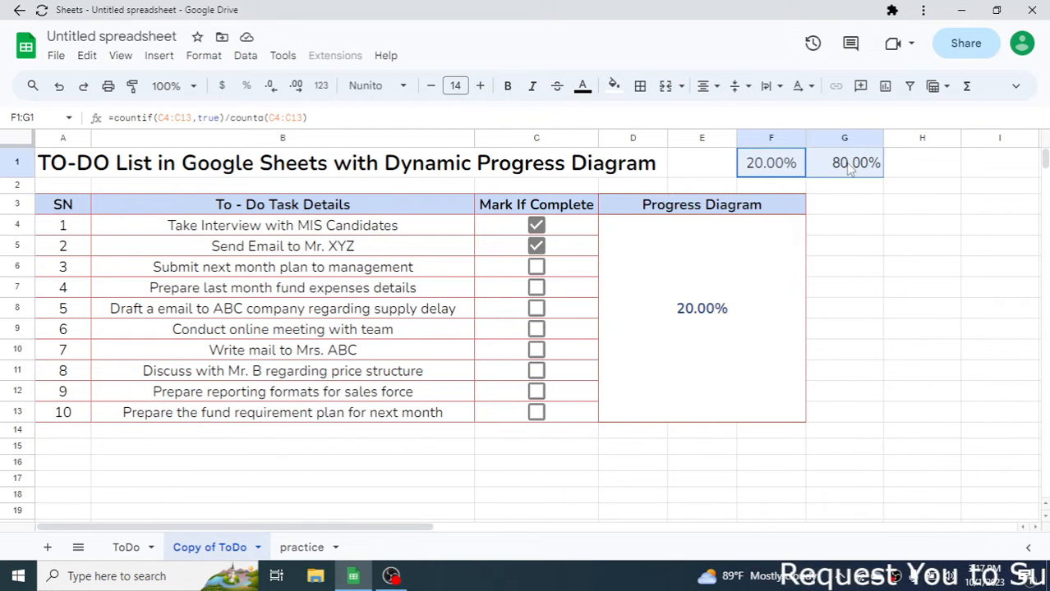
left_click(159, 57)
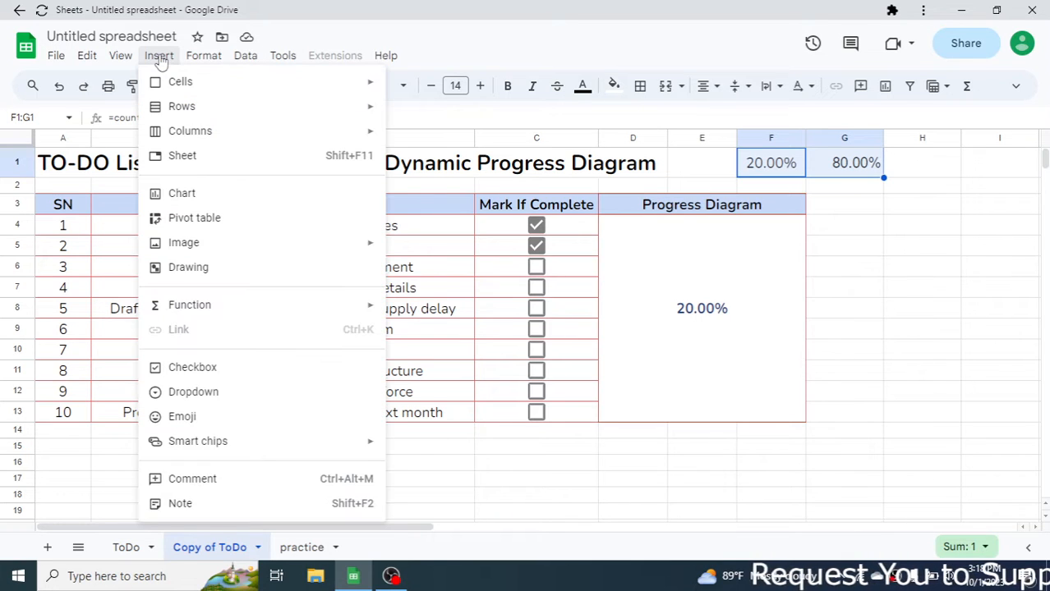
left_click(187, 200)
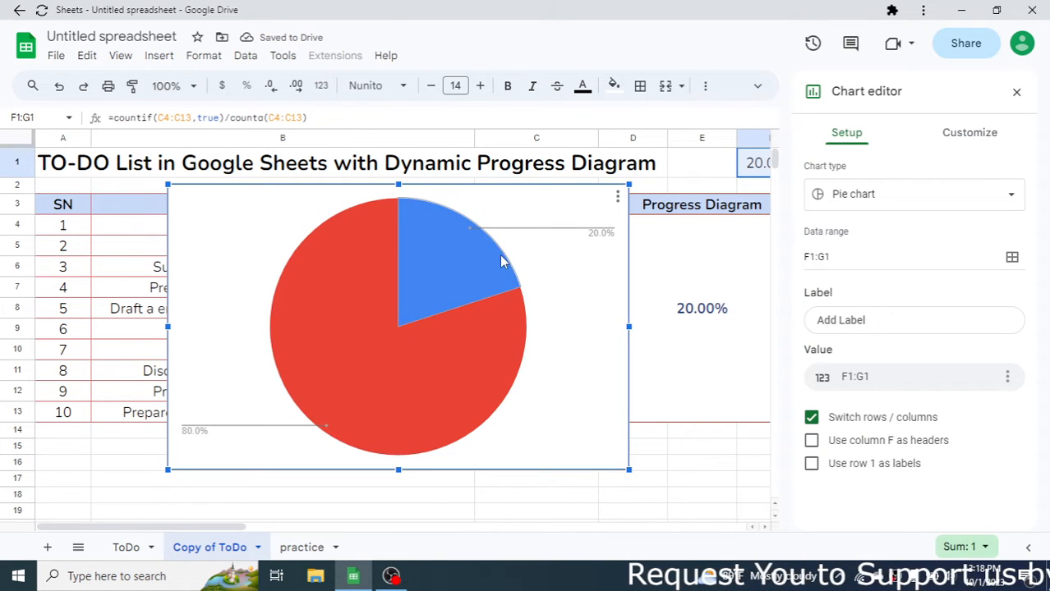
left_click(926, 204)
left_click_drag(1022, 270, 1024, 391)
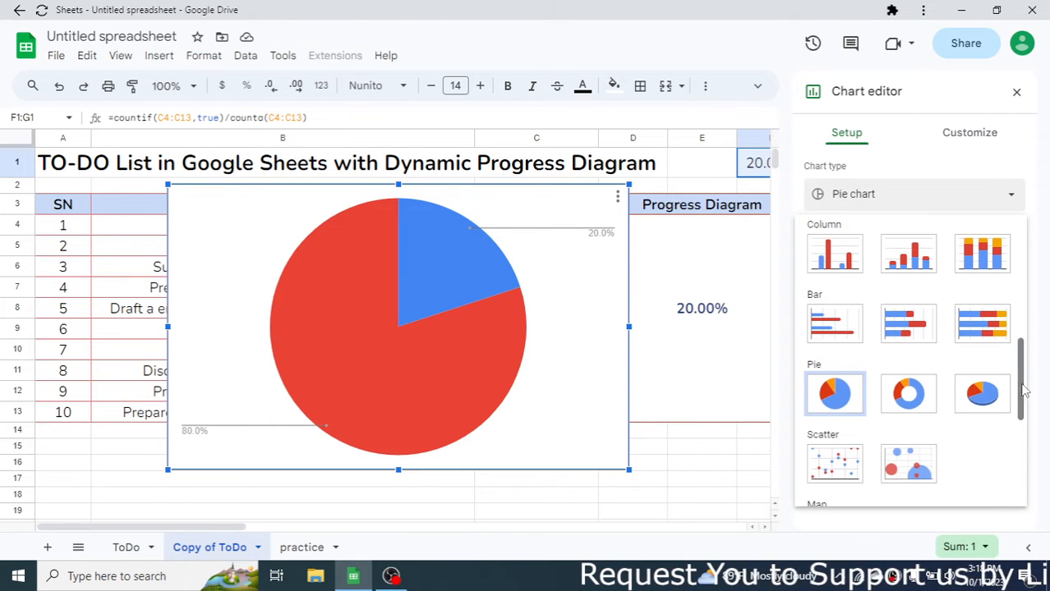
left_click(906, 394)
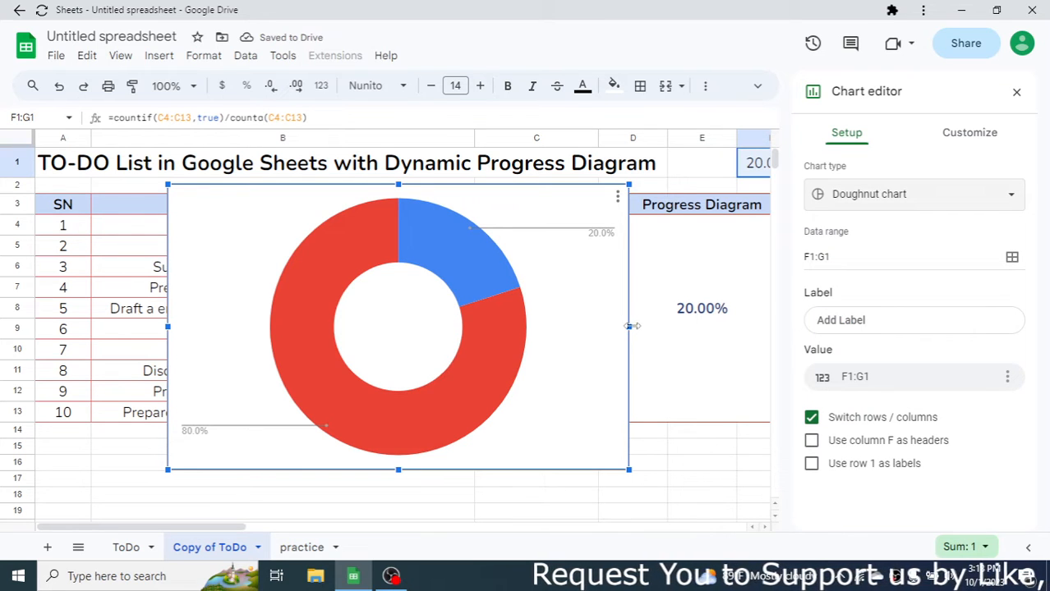
- Shrink the doughnut chart, place it in the Progress Diagram area around the percentage cell, and close the chart editor
left_click_drag(629, 326, 422, 326)
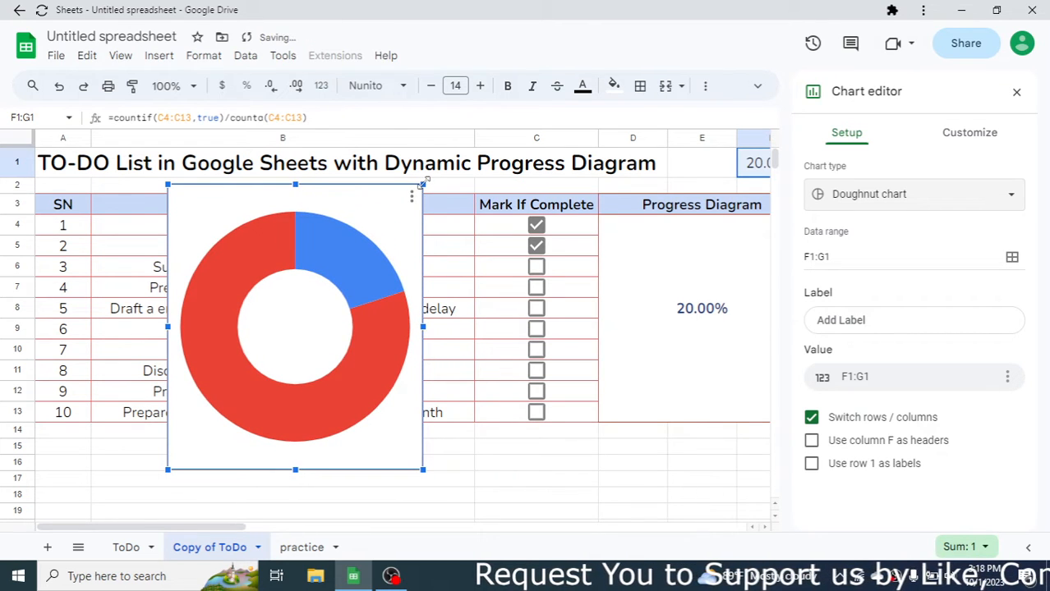
left_click_drag(422, 184, 730, 227)
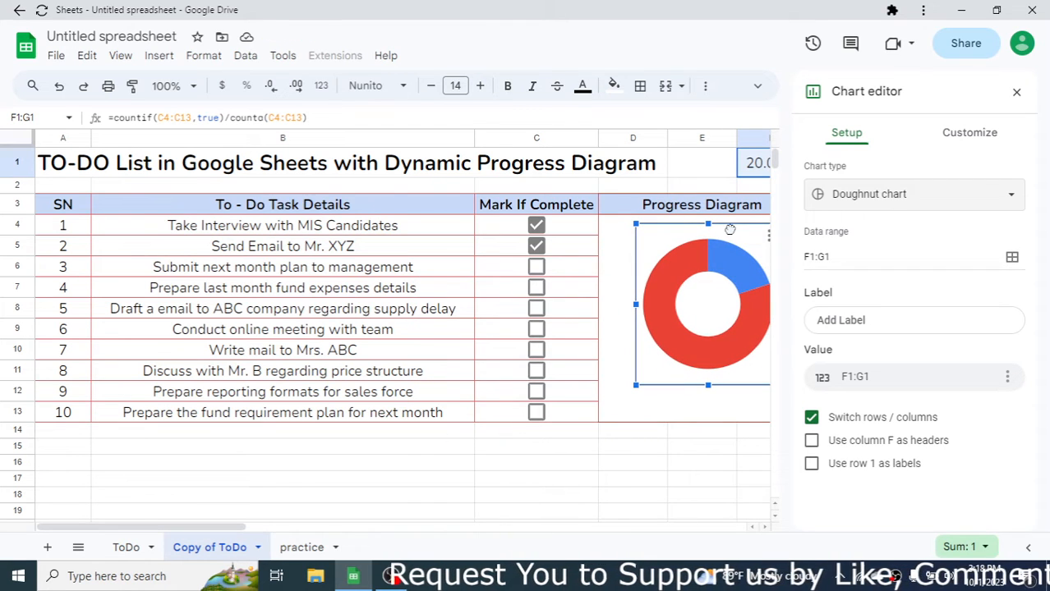
left_click(1018, 93)
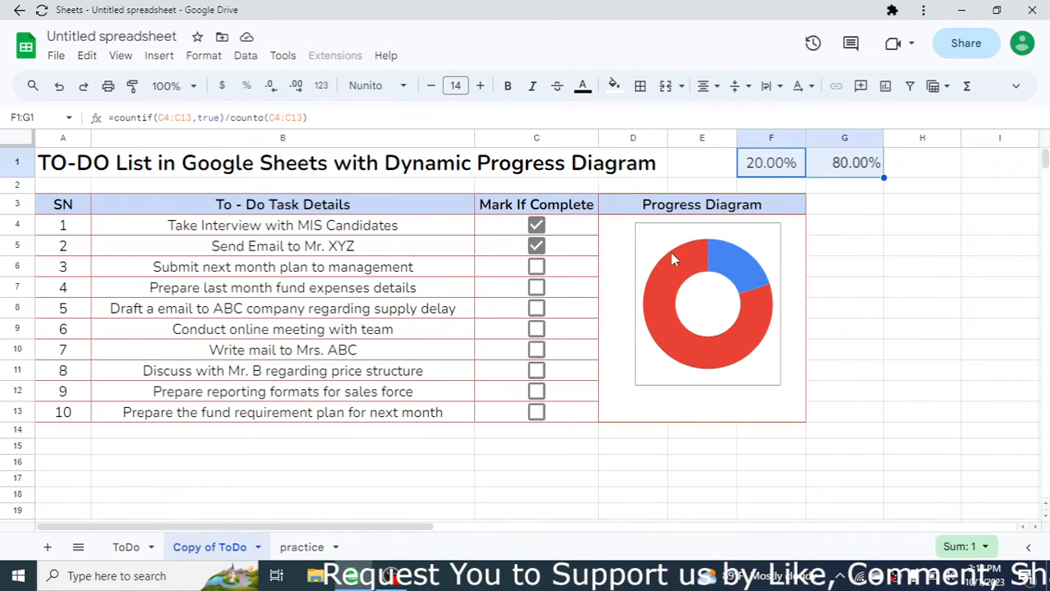
- Set both the background color and the border color of the doughnut chart to None
left_click(653, 238)
right_click(653, 237)
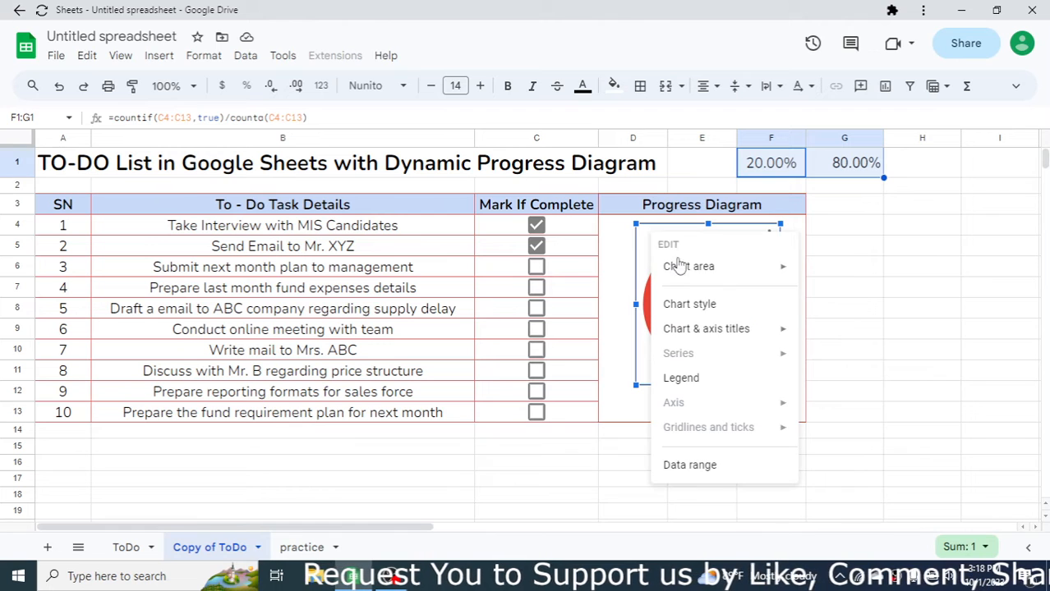
left_click(690, 305)
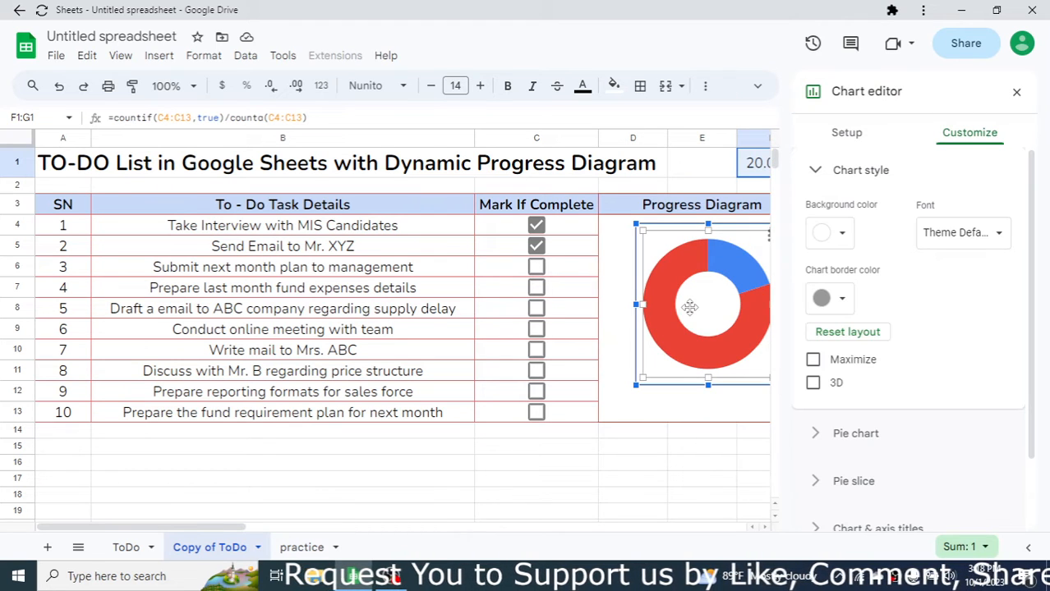
left_click(970, 134)
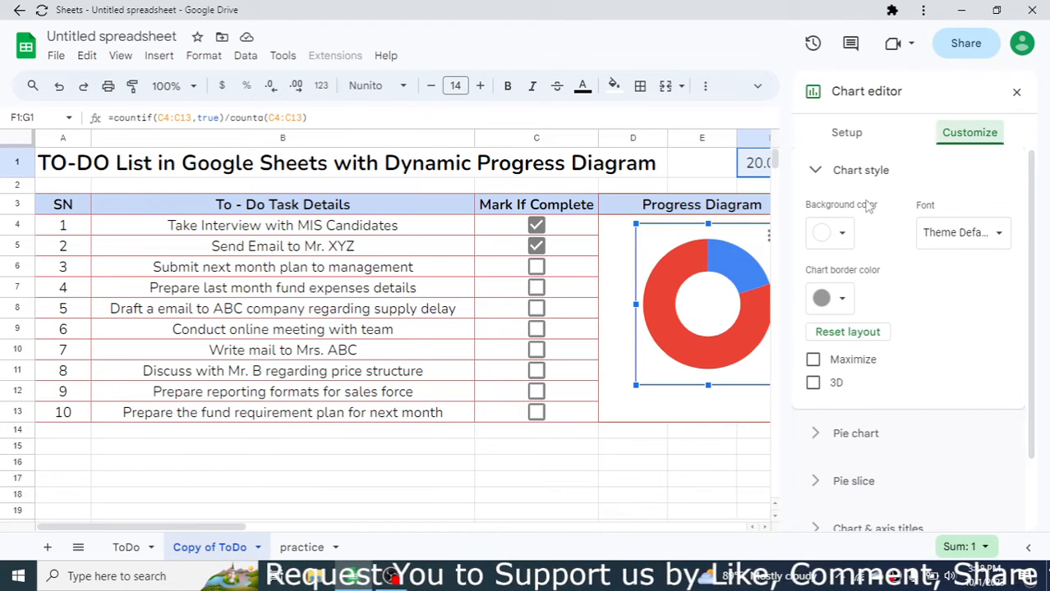
left_click(842, 236)
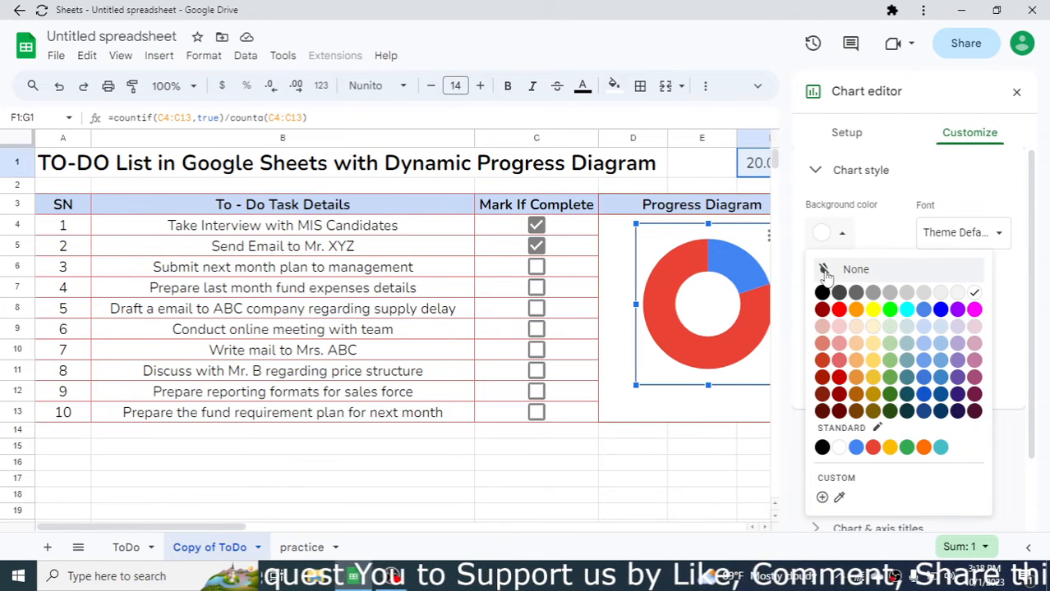
left_click(837, 272)
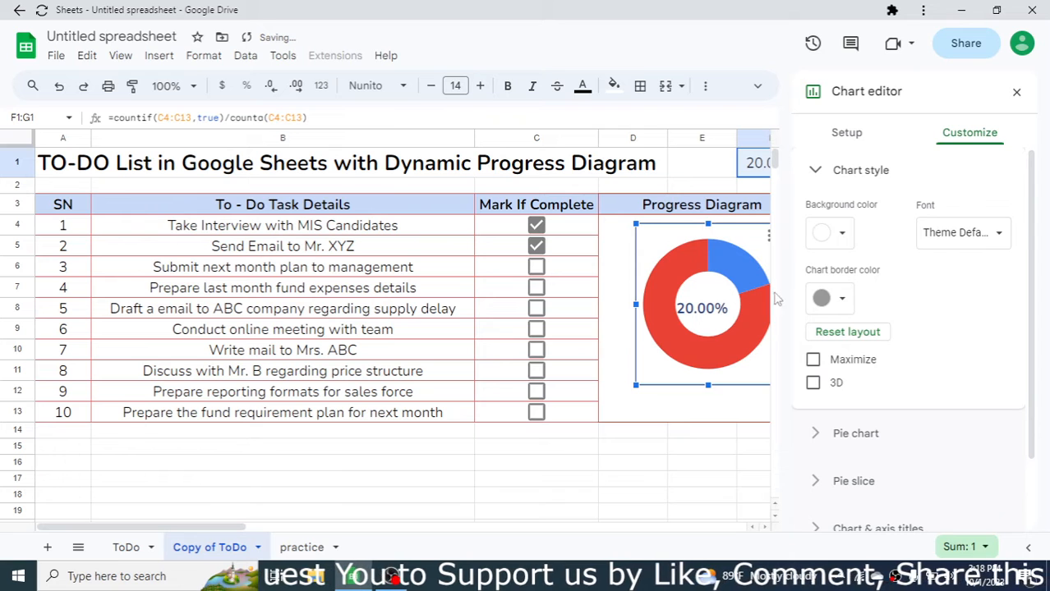
left_click(841, 301)
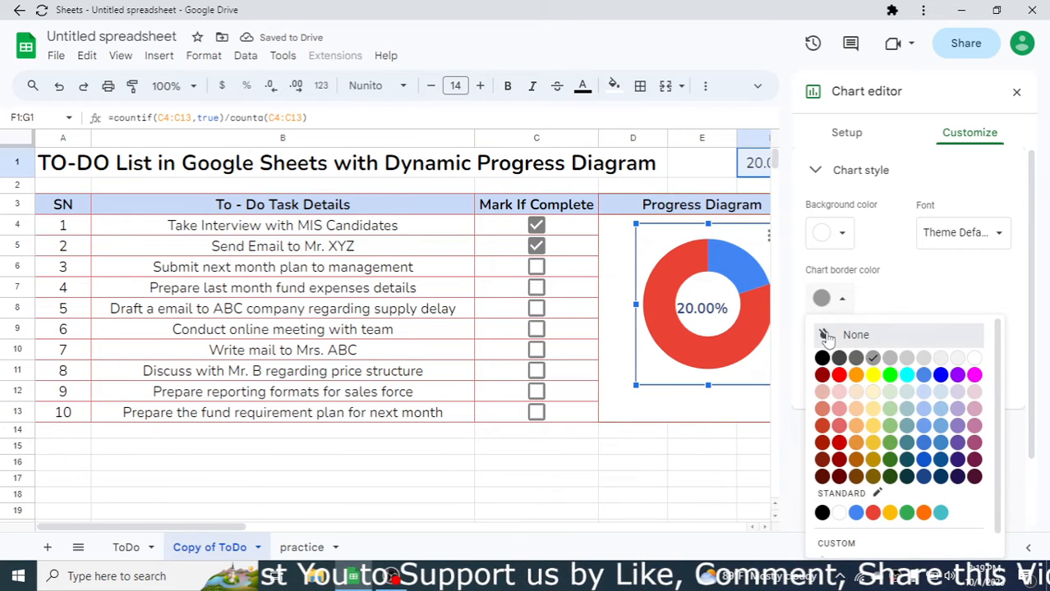
left_click(826, 335)
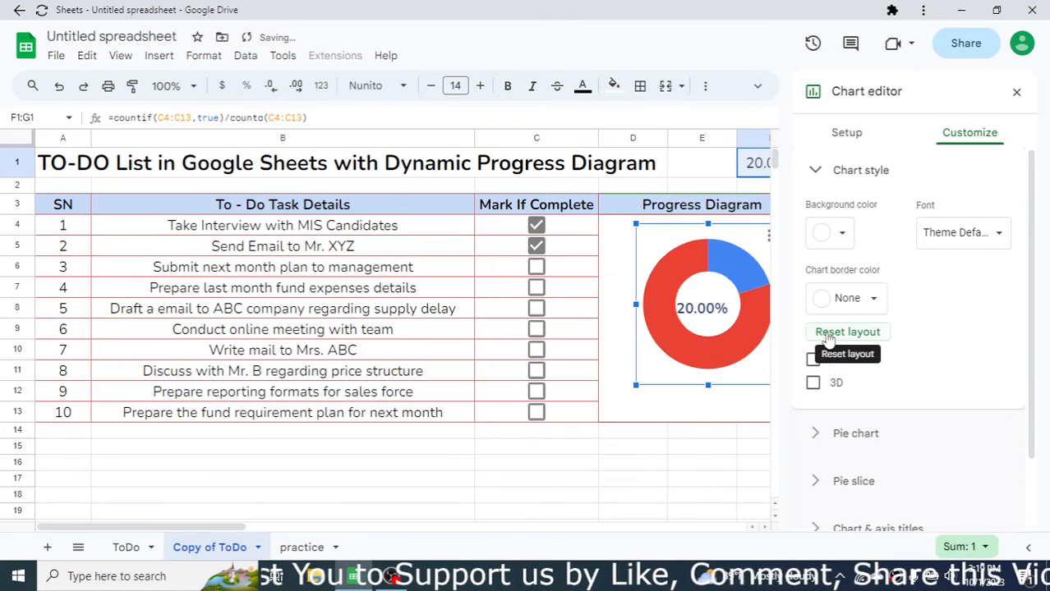
- Slightly enlarge the doughnut chart and center its hole around the percentage in the Progress Diagram area
left_click(1016, 94)
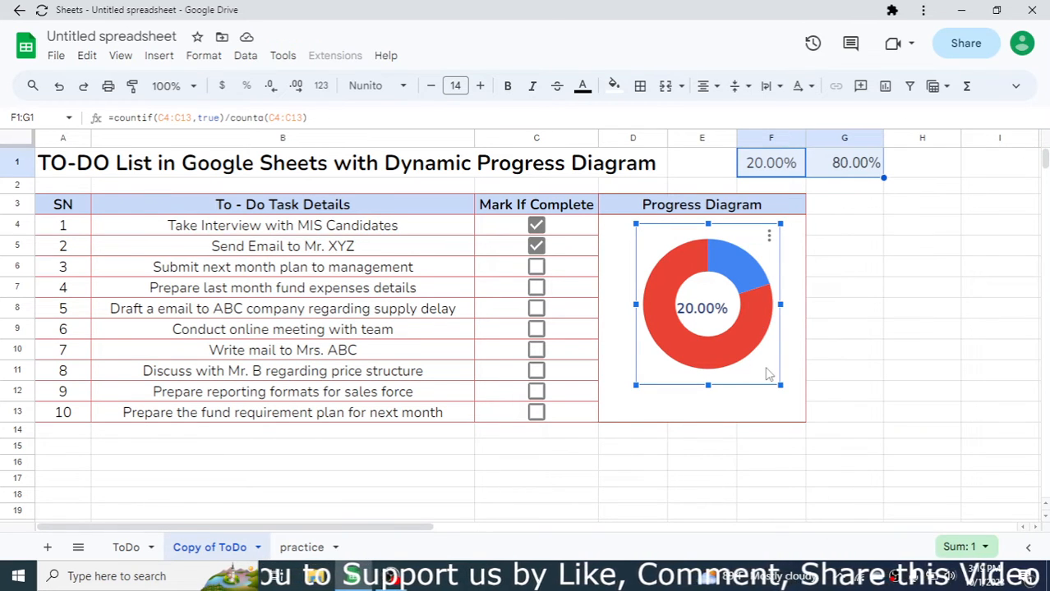
left_click_drag(765, 373, 757, 373)
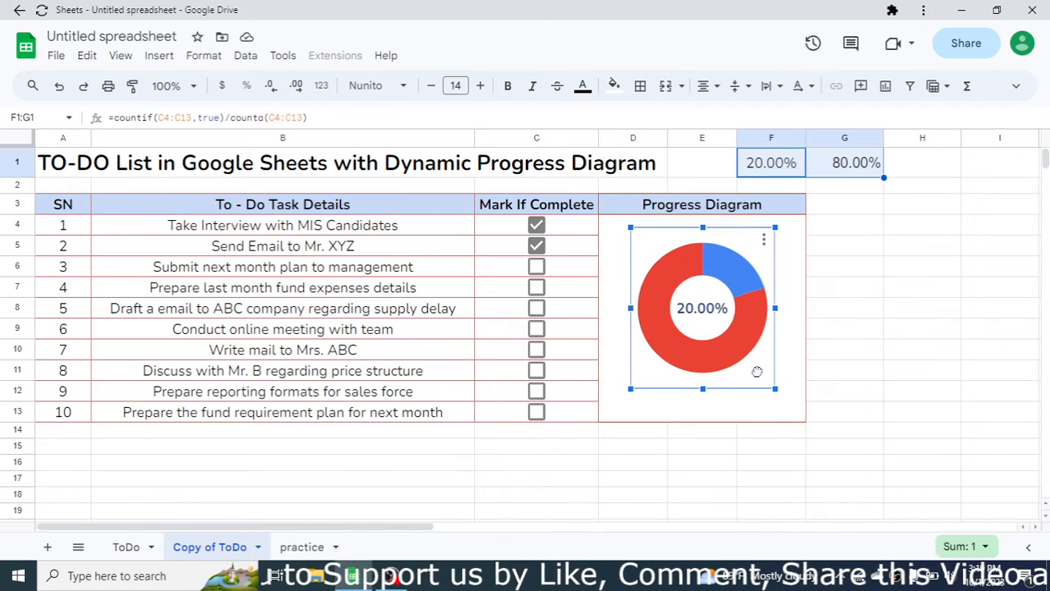
left_click(926, 297)
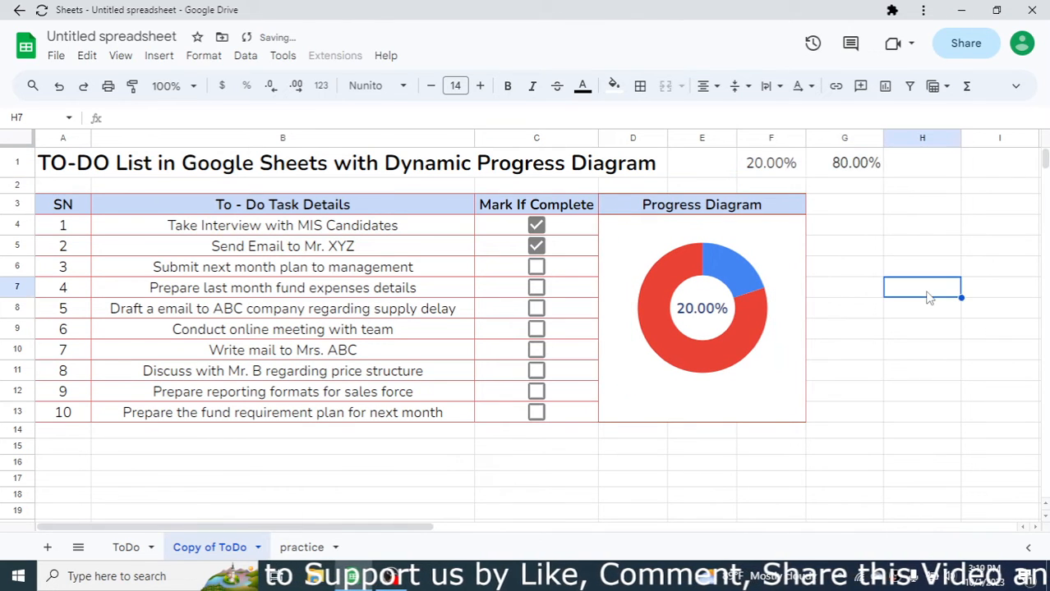
left_click(718, 352)
mouse_move(726, 278)
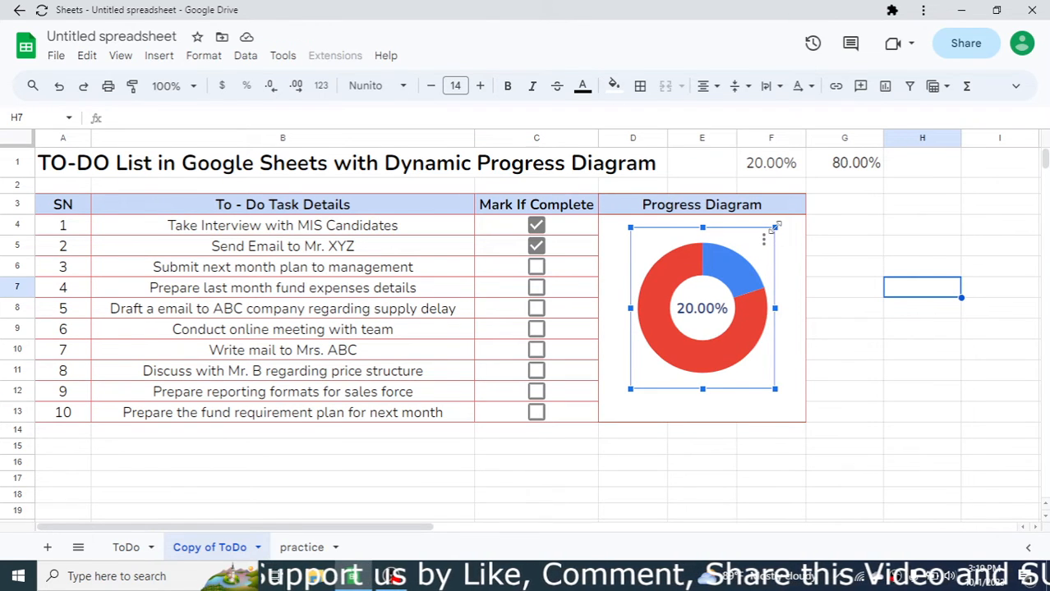
left_click_drag(775, 226, 787, 215)
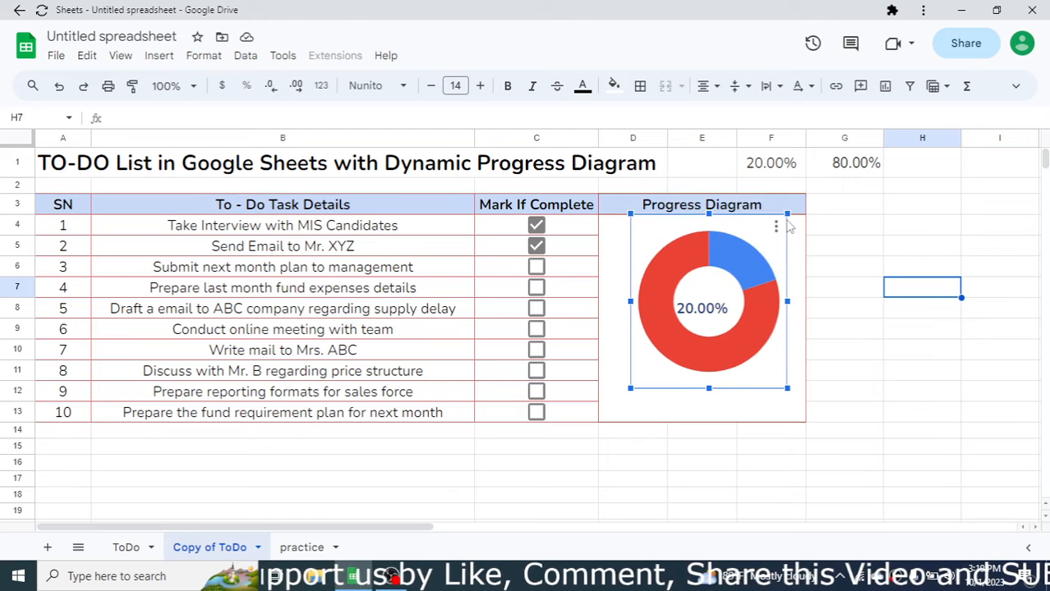
left_click_drag(780, 368, 770, 370)
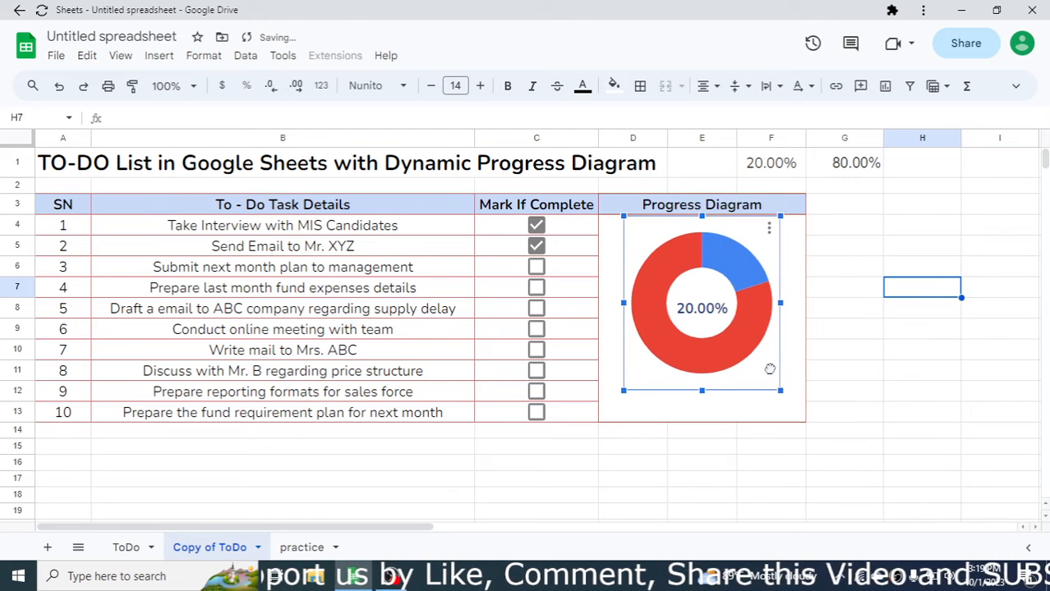
- Begin a formula in the merged cell D13:F13 that references the completion percentage in F1
left_click(641, 419)
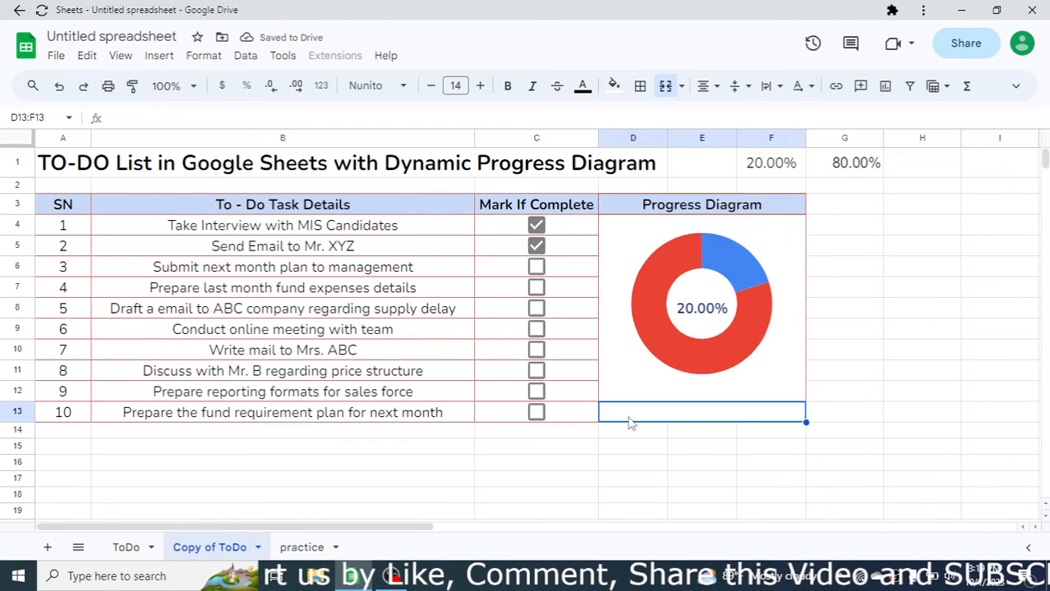
left_click(679, 466)
left_click(643, 413)
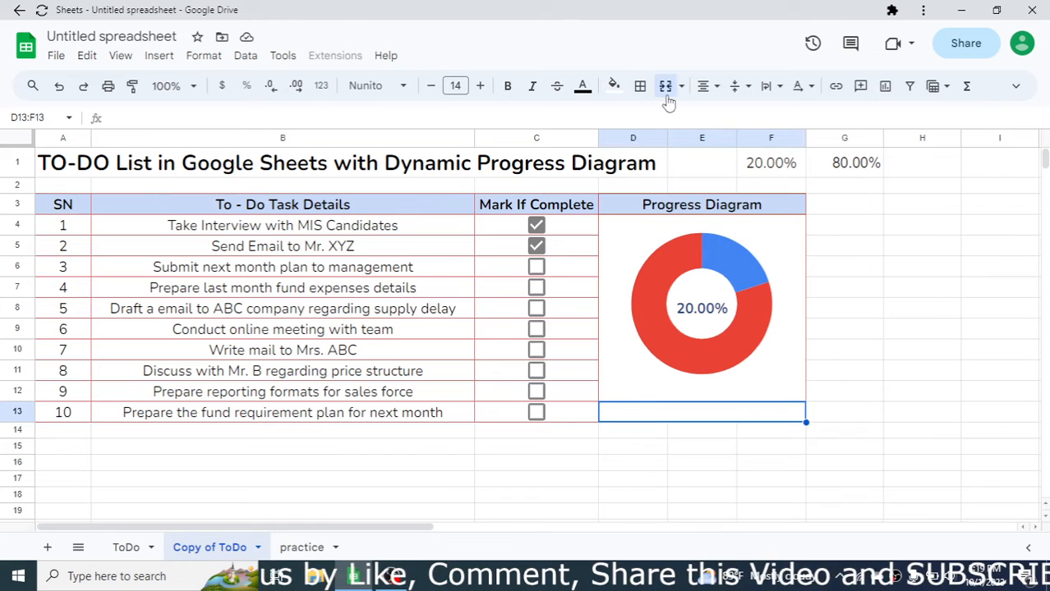
type("=")
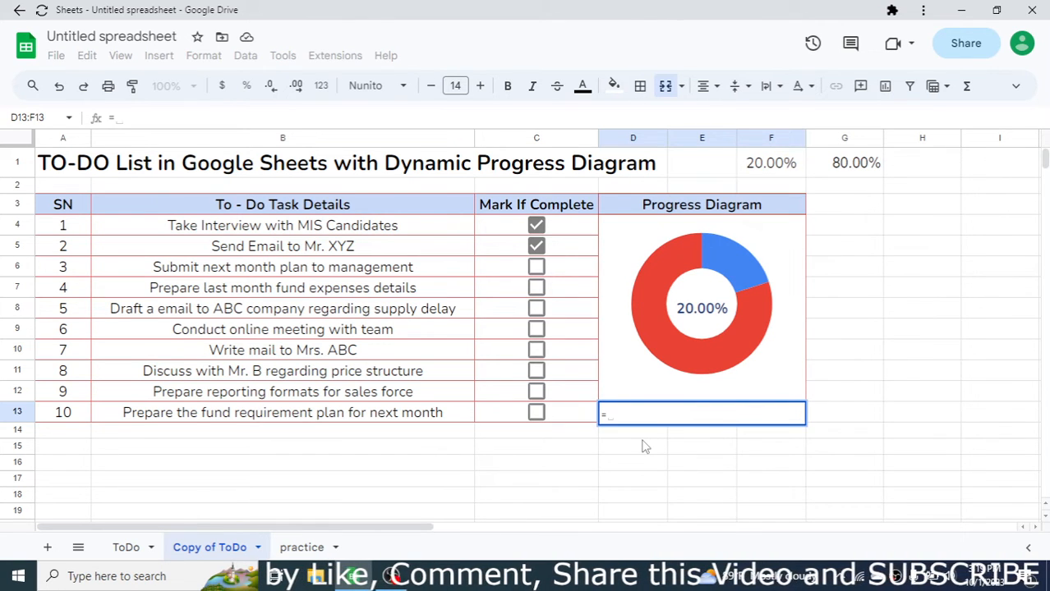
left_click(785, 168)
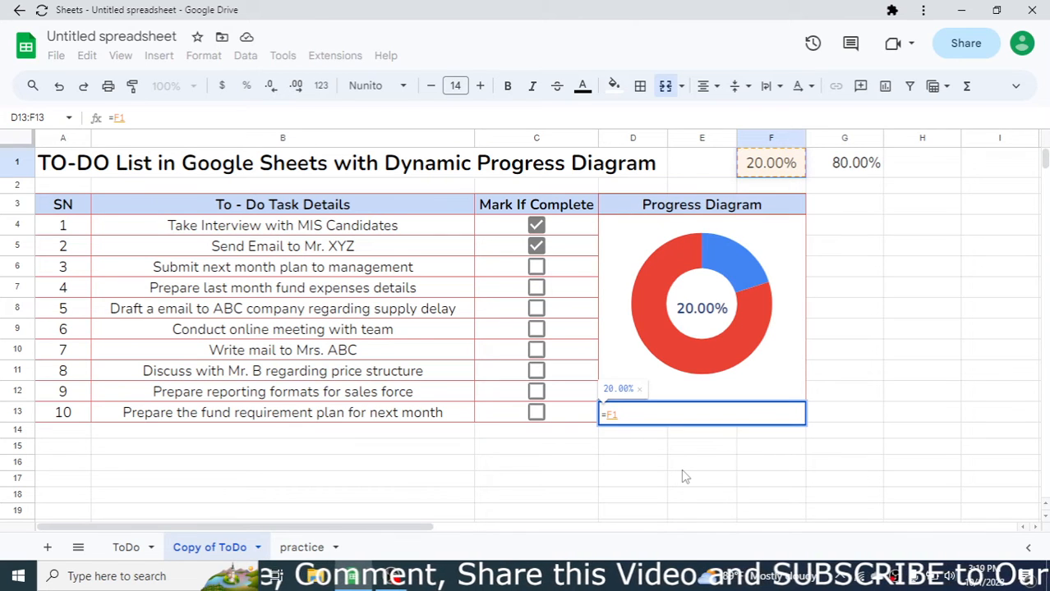
type("&")
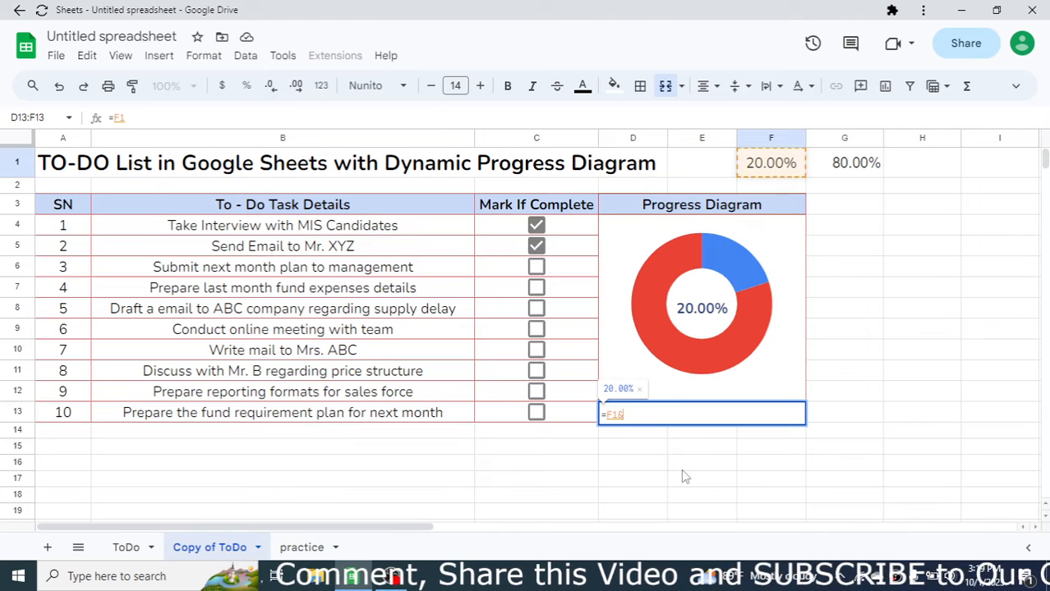
type("\"")
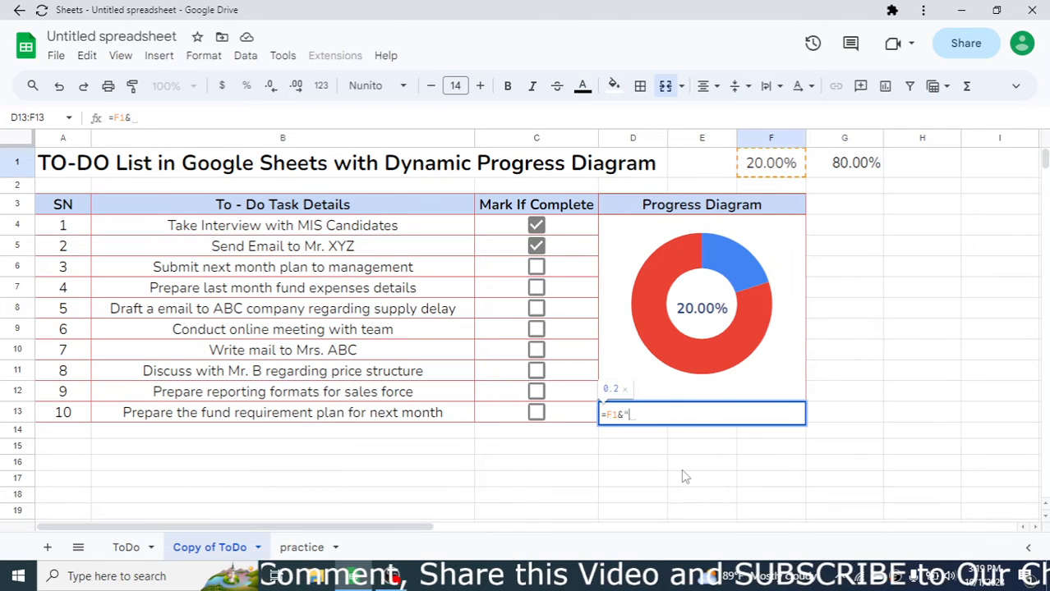
- Multiply the F1 reference by 100 in the D13:F13 formula so that it reads =F1*100
left_click(617, 415)
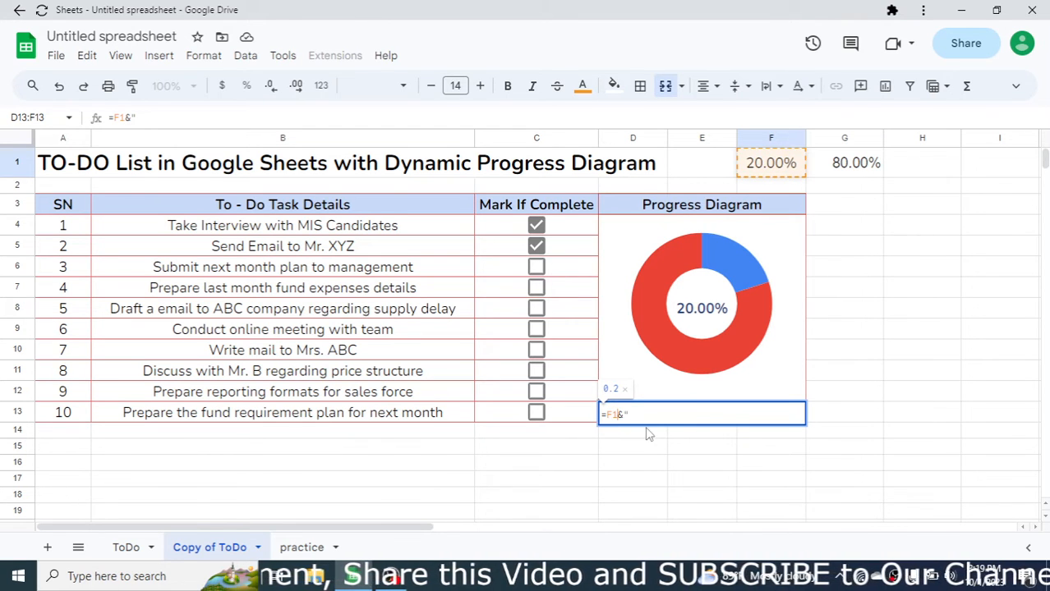
type("*1-")
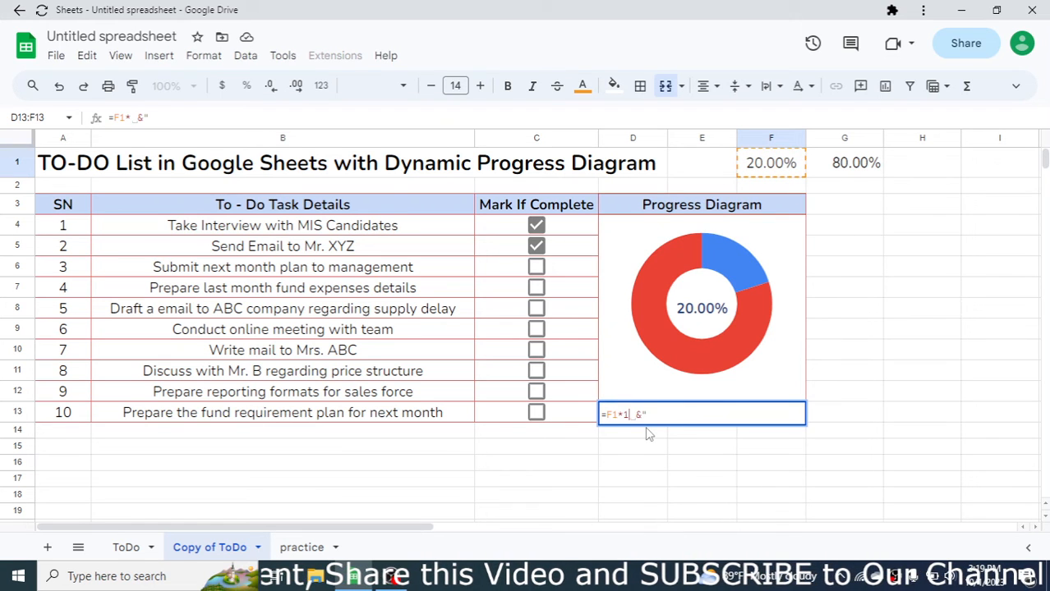
type("00")
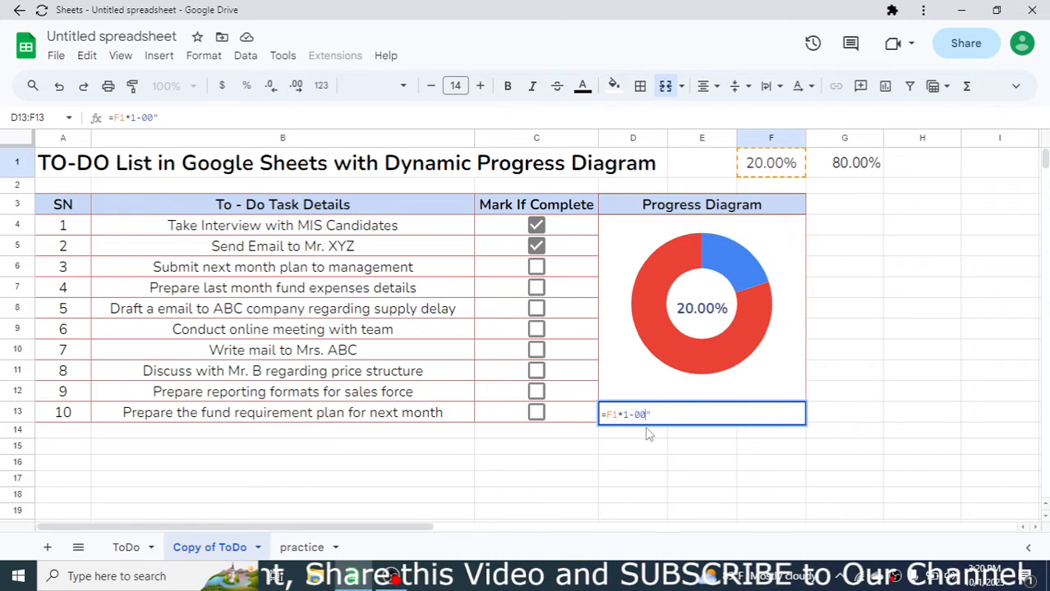
key("BackSpace")
key("BackSpace")
key("BackSpace")
type("a")
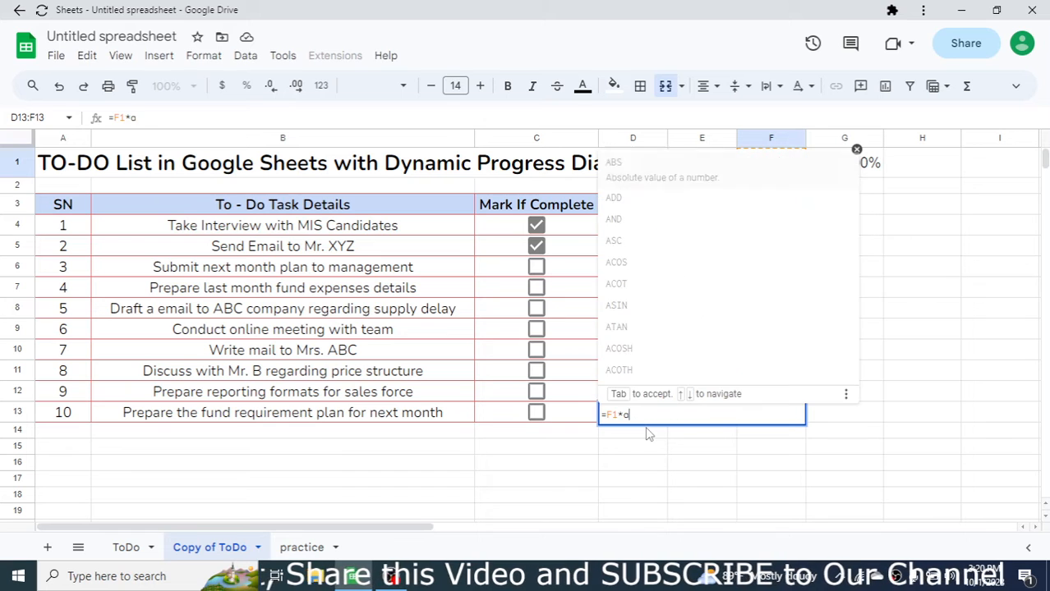
key("BackSpace")
type("00")
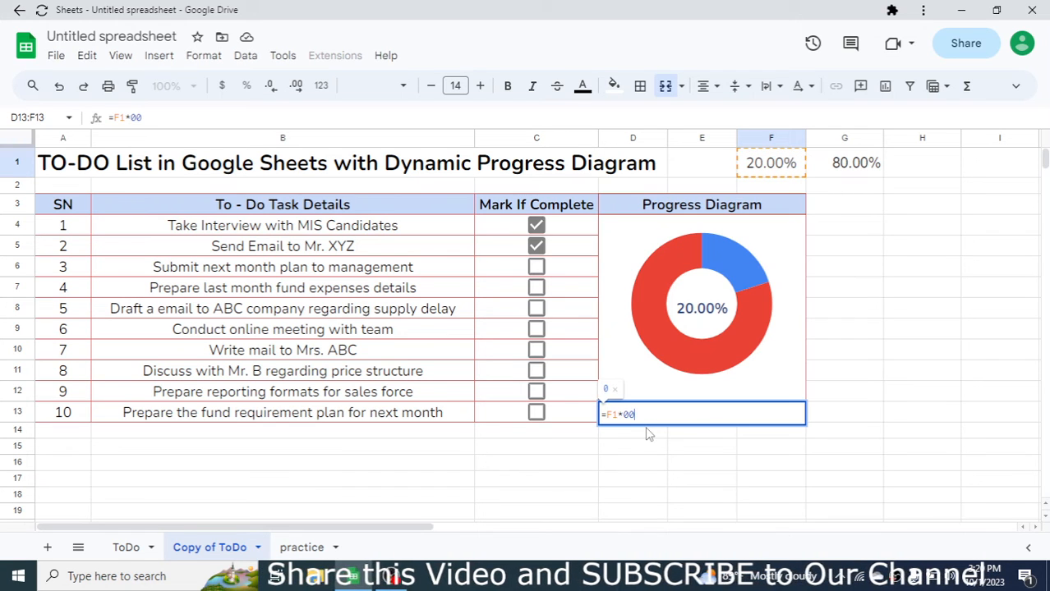
key("BackSpace")
key("BackSpace")
type("1=")
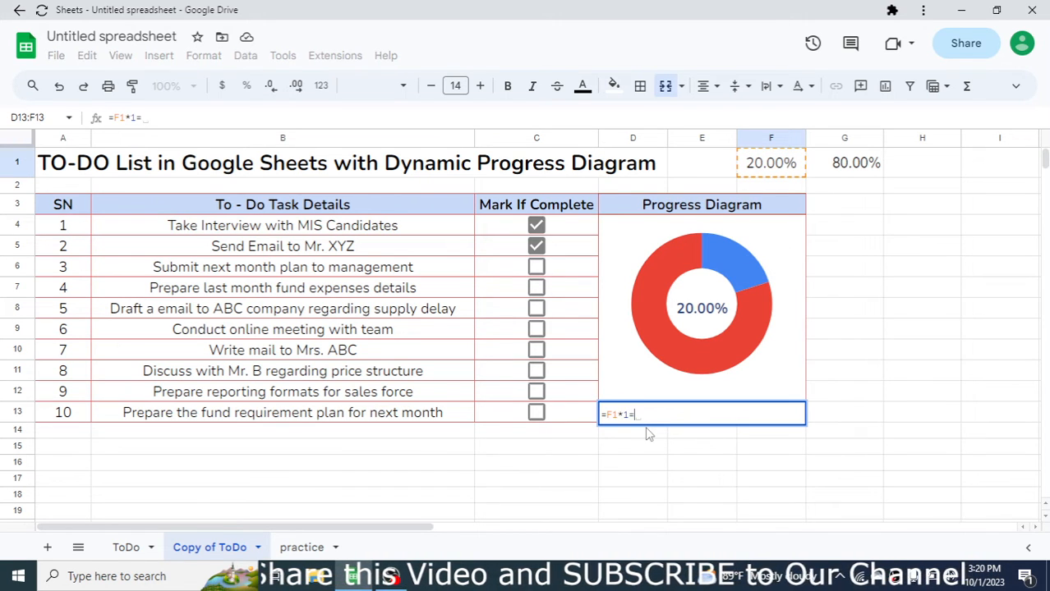
key("BackSpace")
type("00")
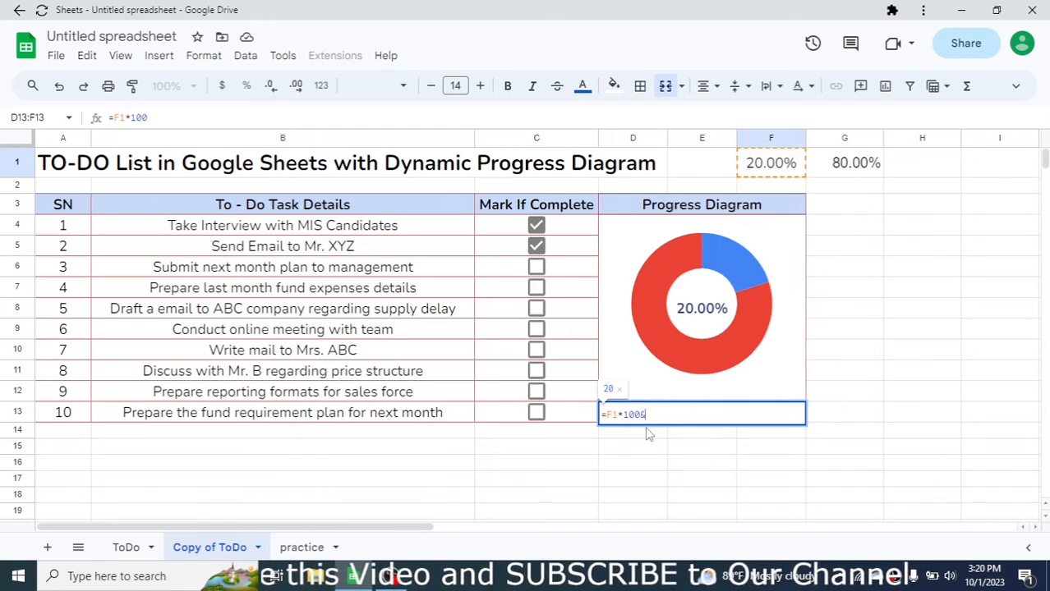
- Complete the D13:F13 formula as =F1*100&"% Task Completed" and make the cell bold
type("&\"")
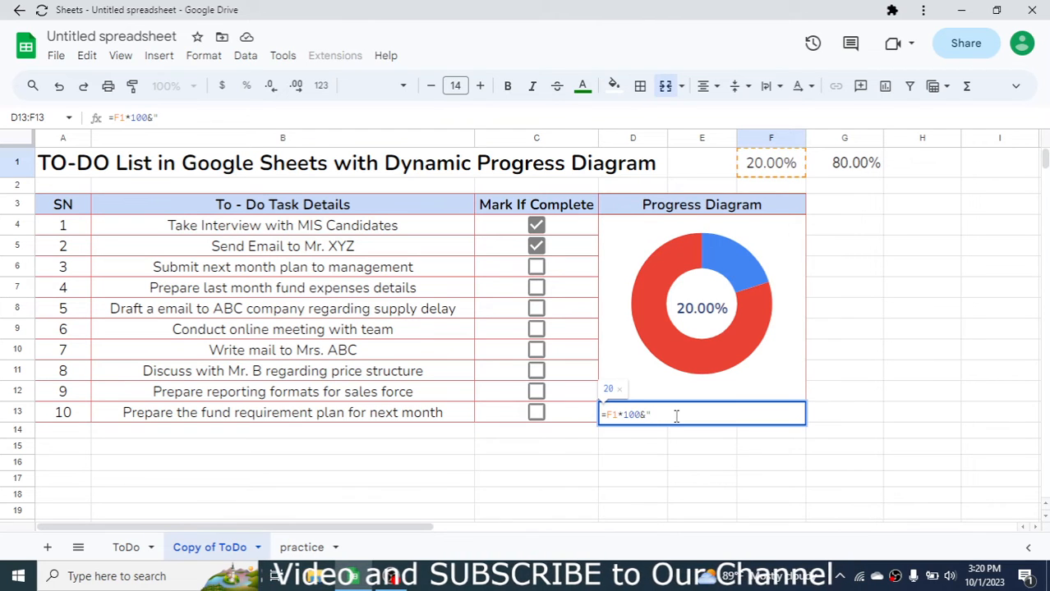
type("%")
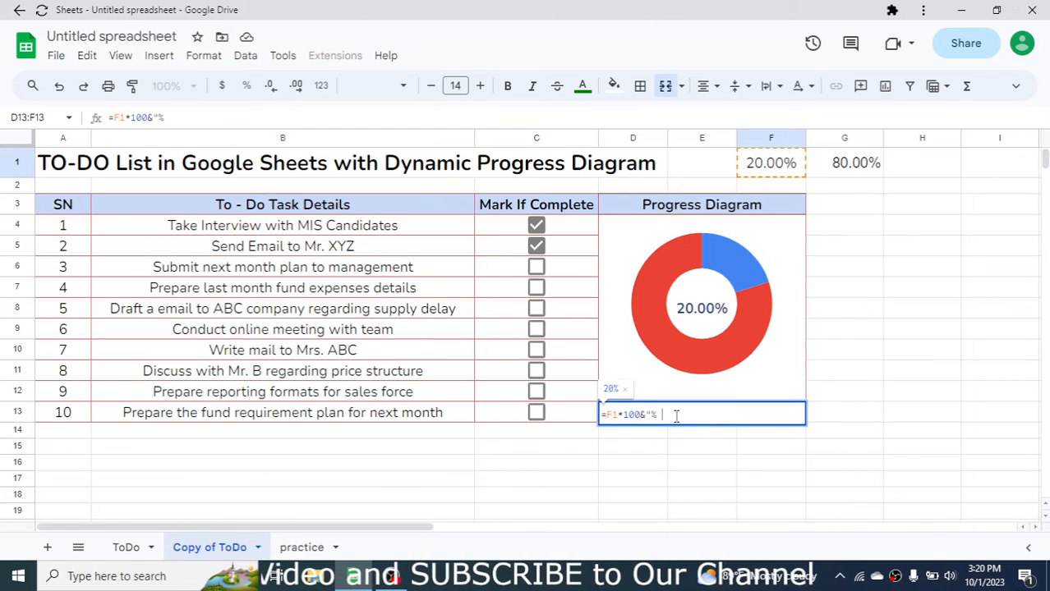
type(" Task ")
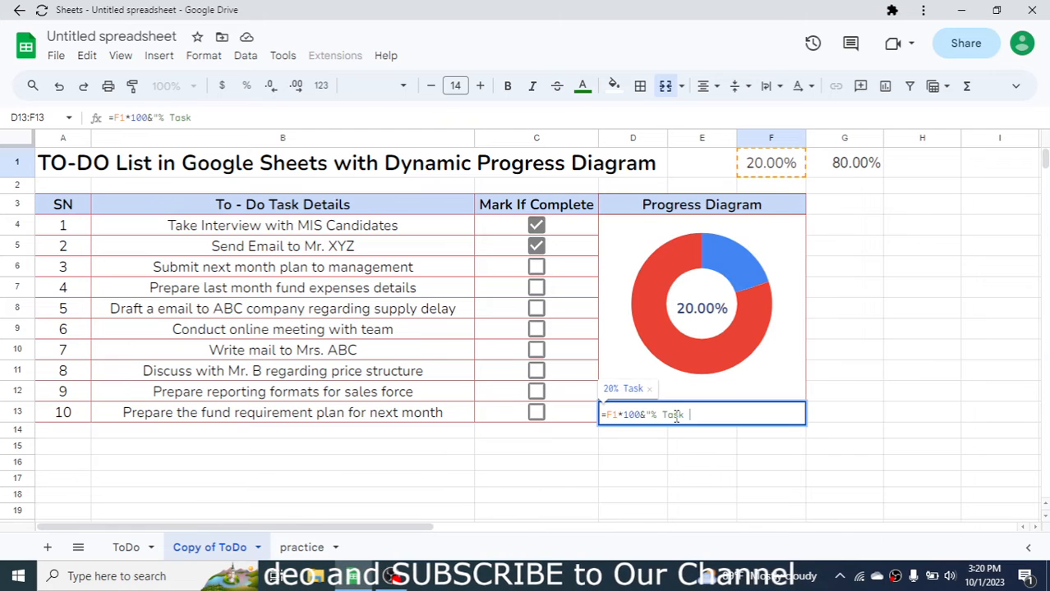
type("Comple")
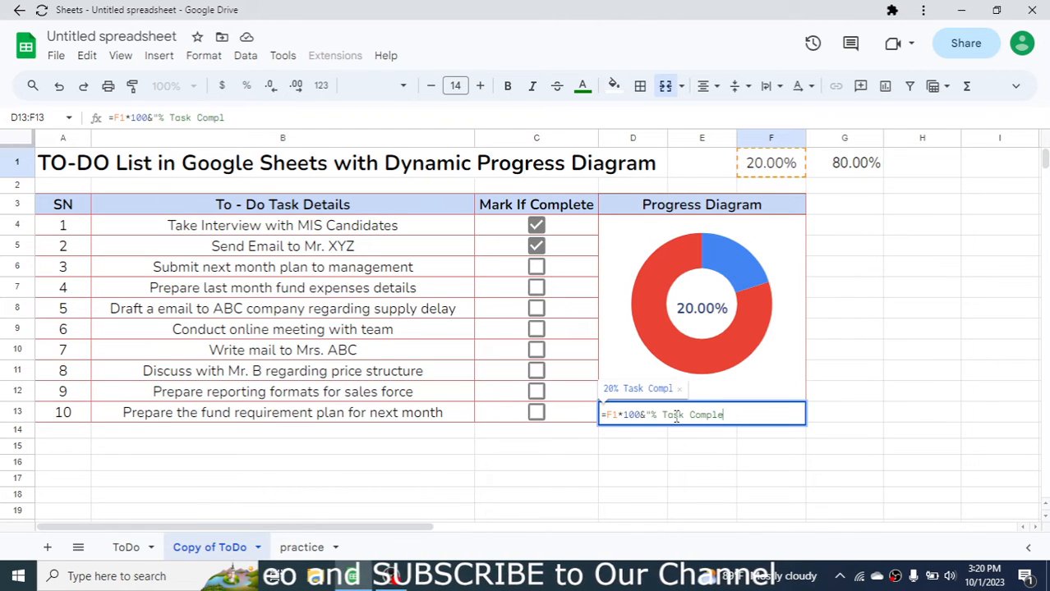
type("ted")
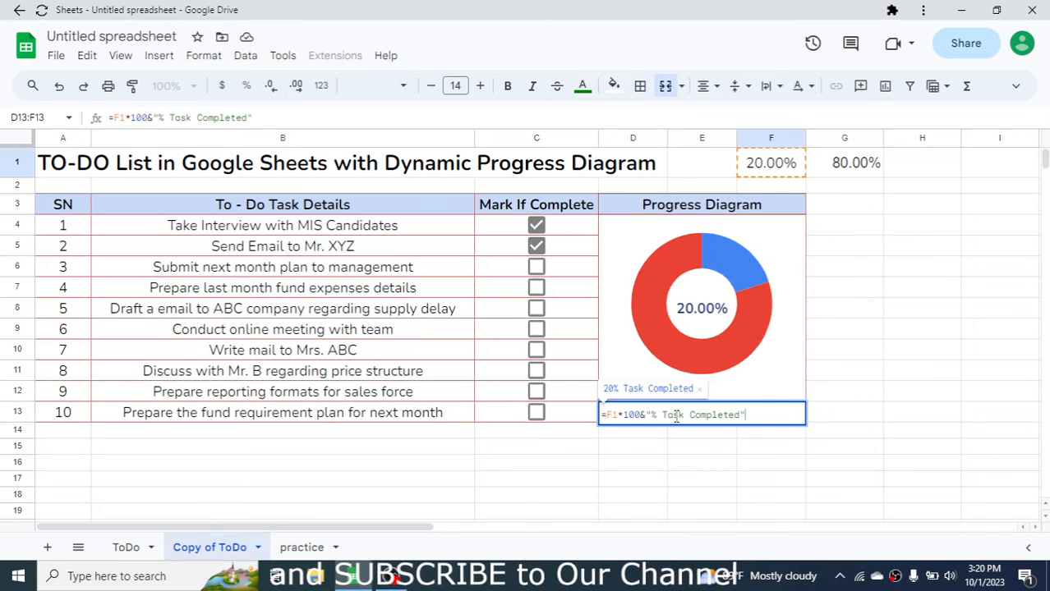
key("Return")
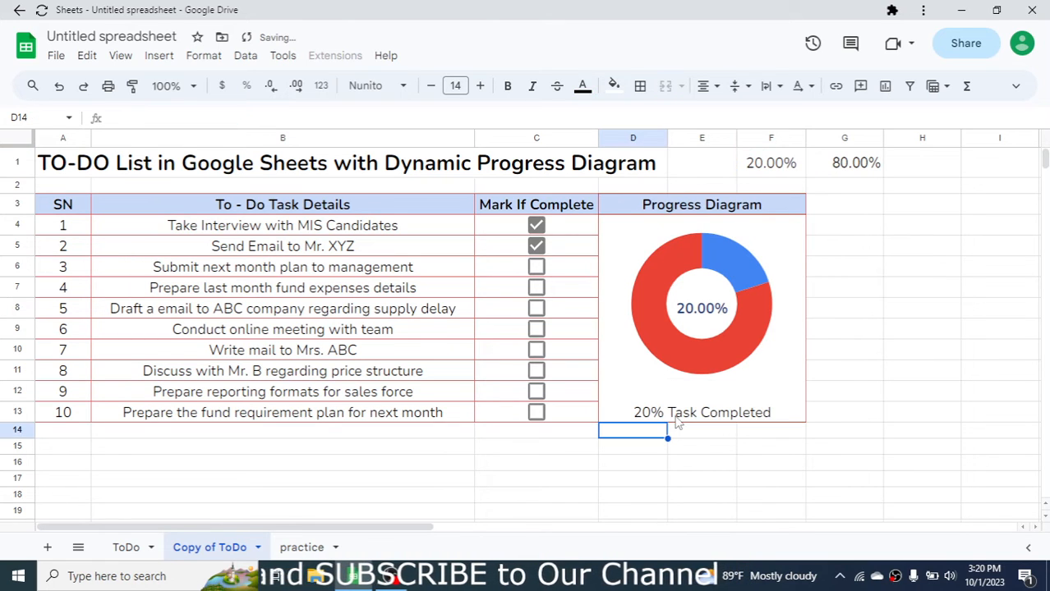
left_click(700, 417)
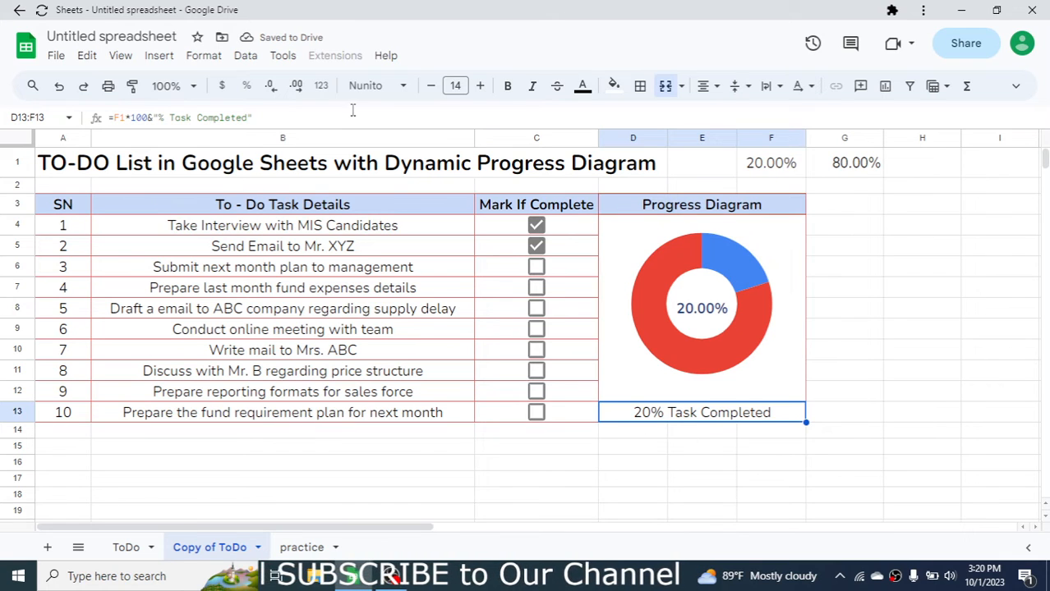
left_click(506, 87)
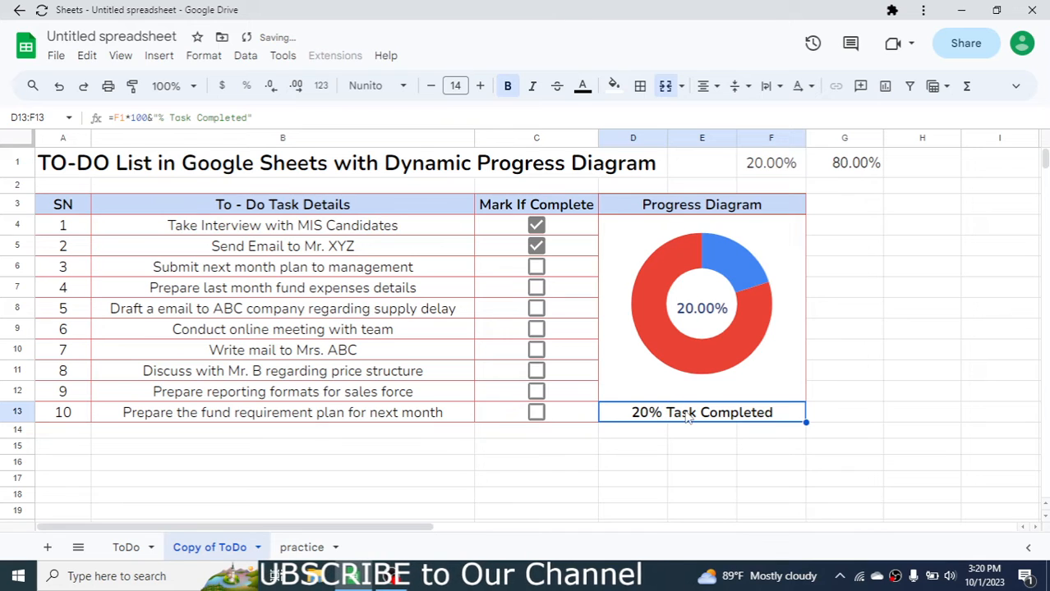
- Mark task 3 as complete and set the text color of the helper percentages in F1:G1 to white
left_click(537, 267)
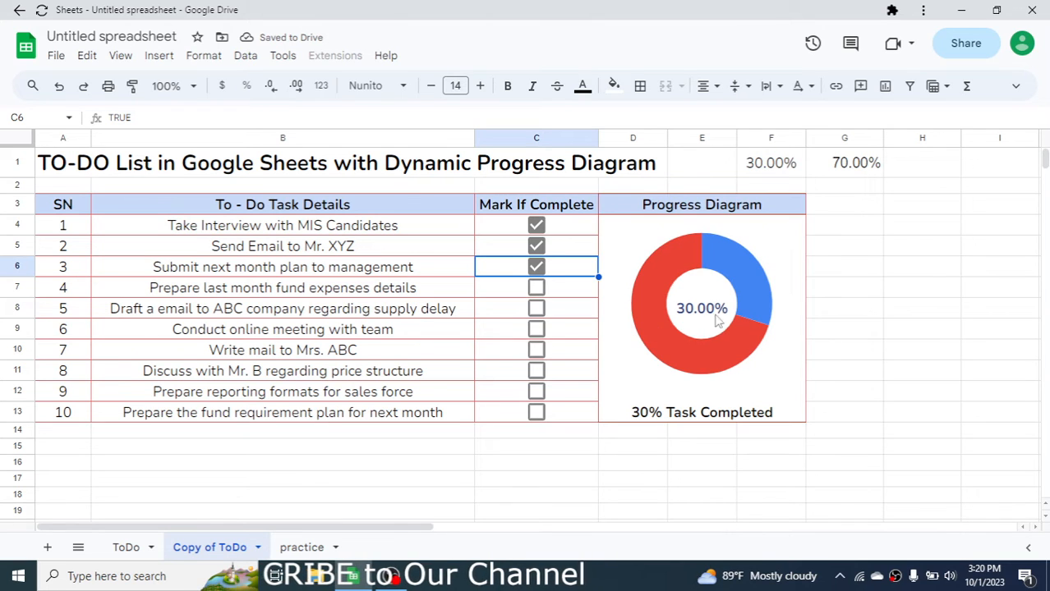
left_click_drag(760, 169, 846, 175)
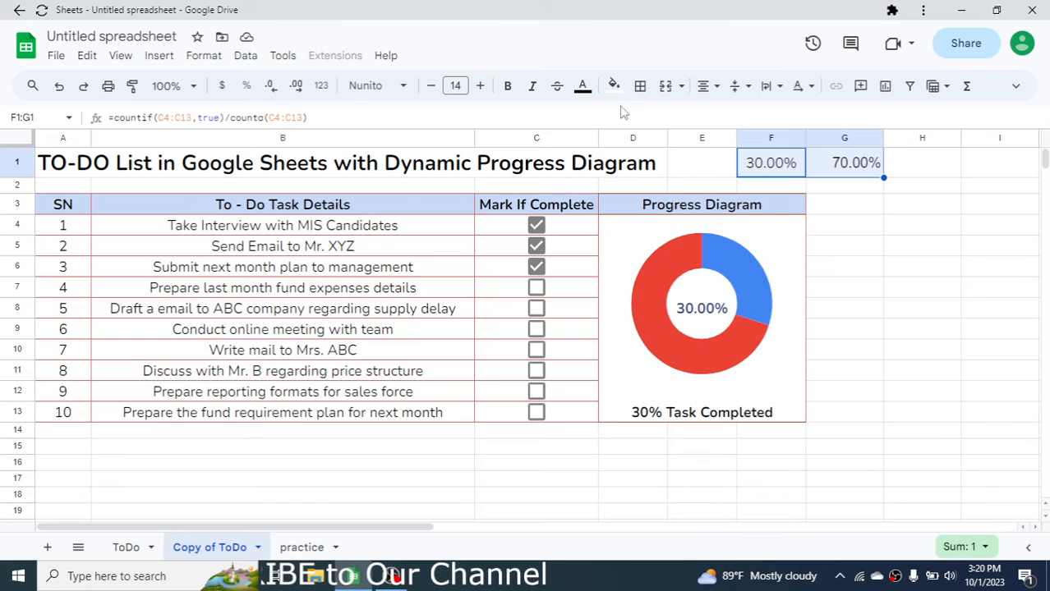
left_click(585, 88)
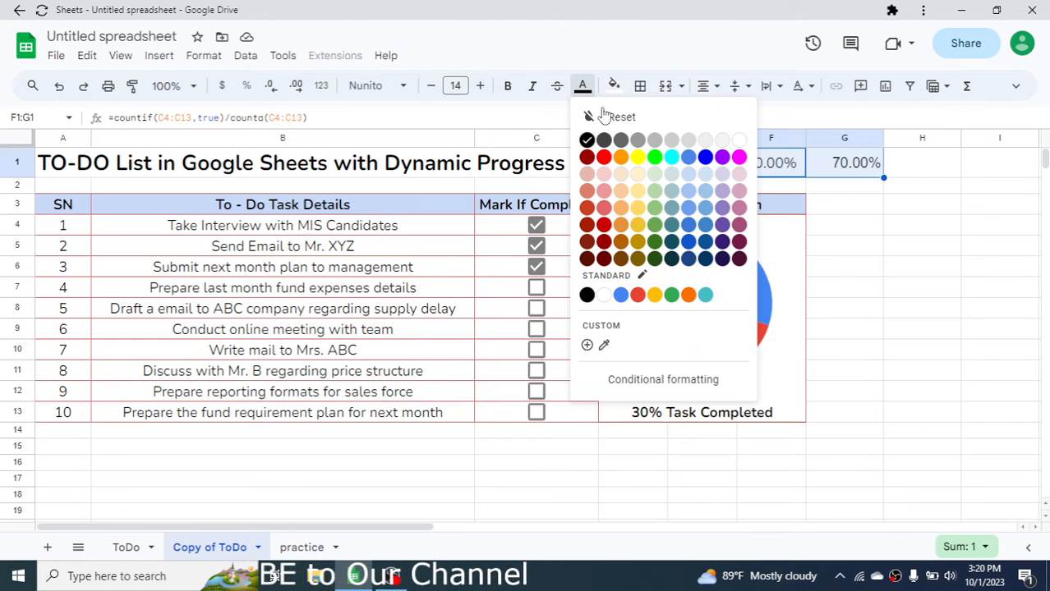
left_click(739, 142)
left_click(879, 273)
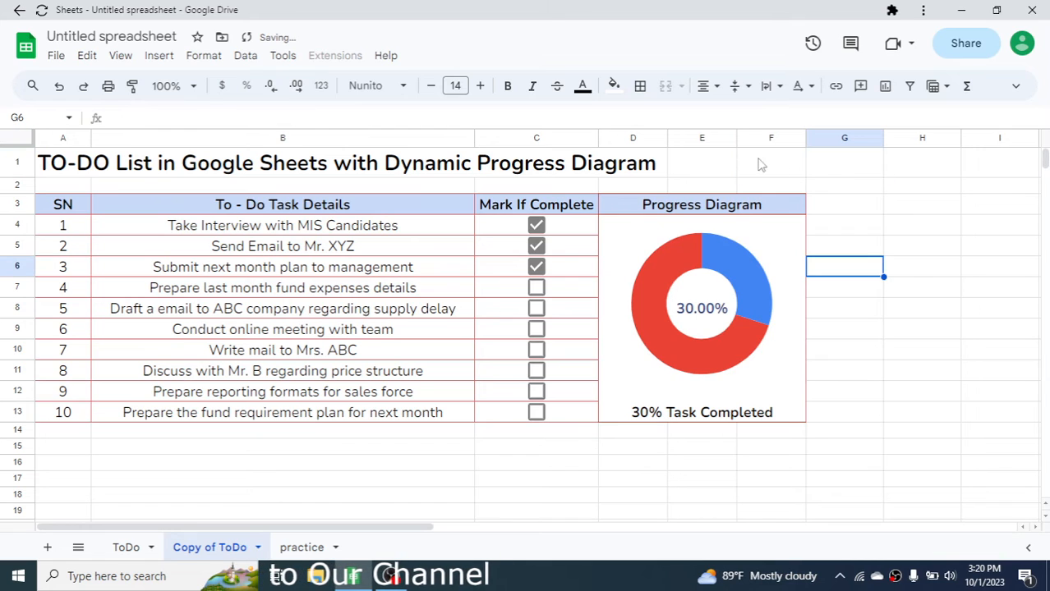
left_click(846, 362)
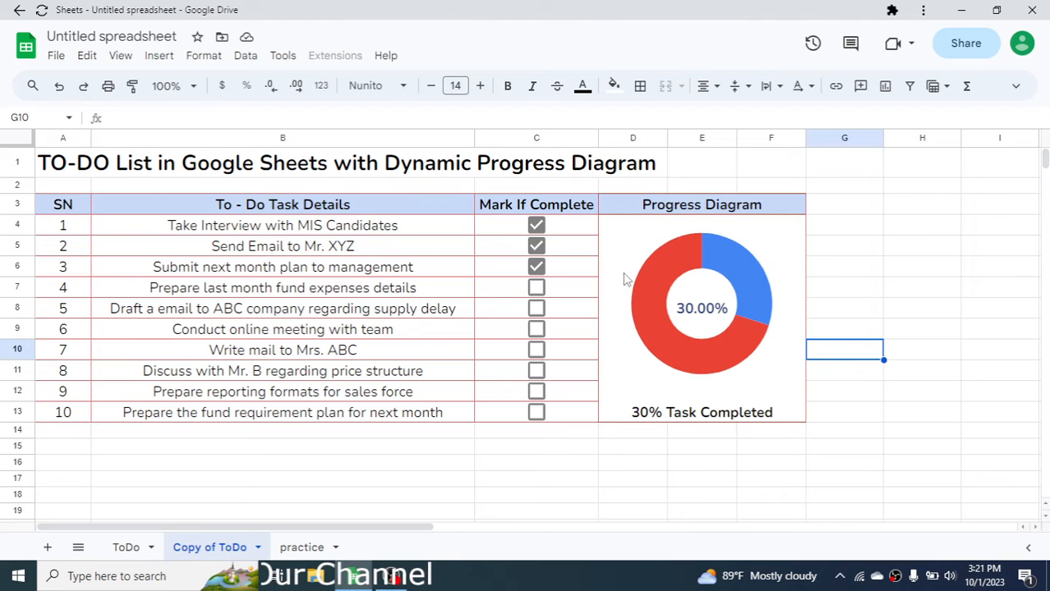
- Test the progress diagram by marking tasks 4 to 7 as complete and unmarking task 3
left_click(537, 290)
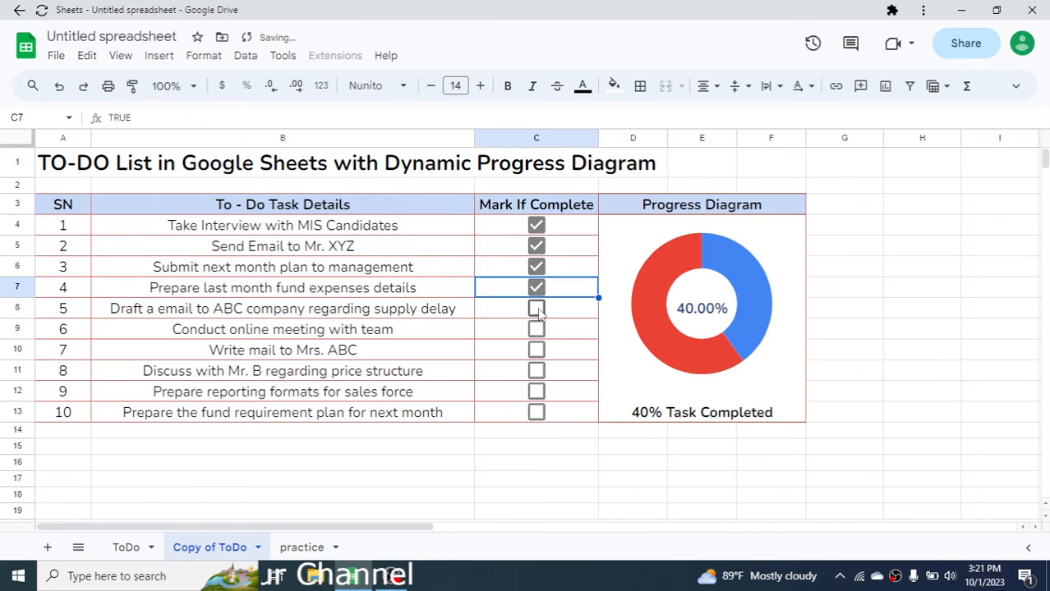
left_click(536, 309)
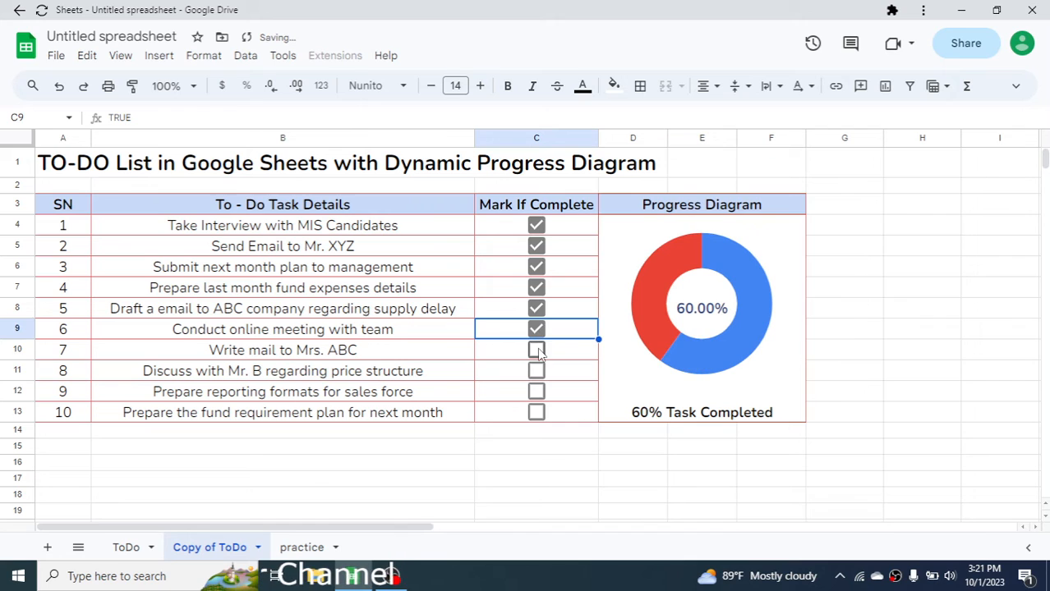
left_click(535, 350)
left_click(536, 267)
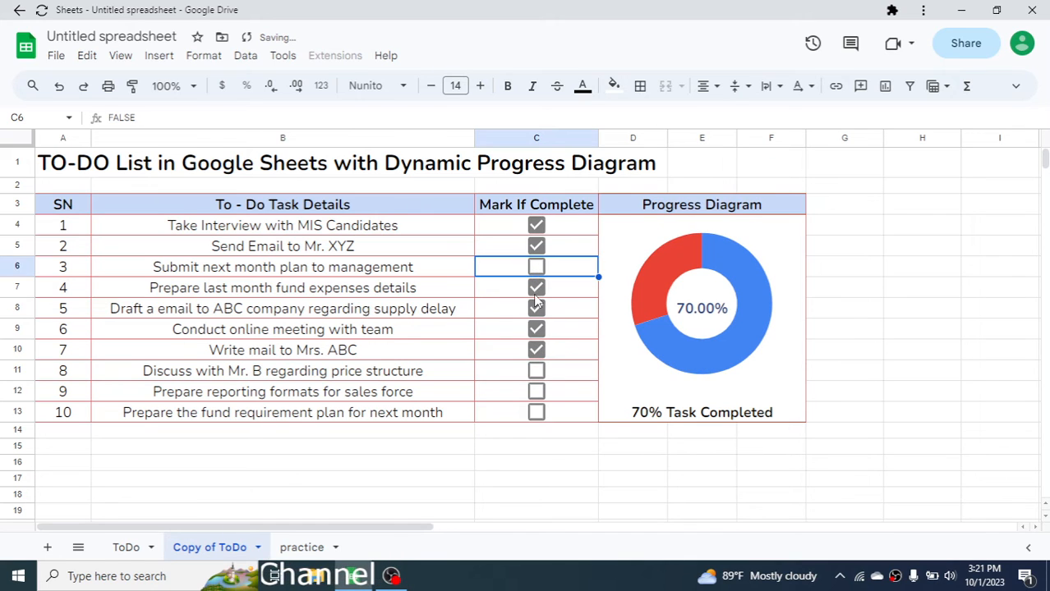
- Unmark tasks 5 and 6, and recolor the red slice of the progress doughnut chart to a pale yellow
left_click(536, 308)
left_click(536, 329)
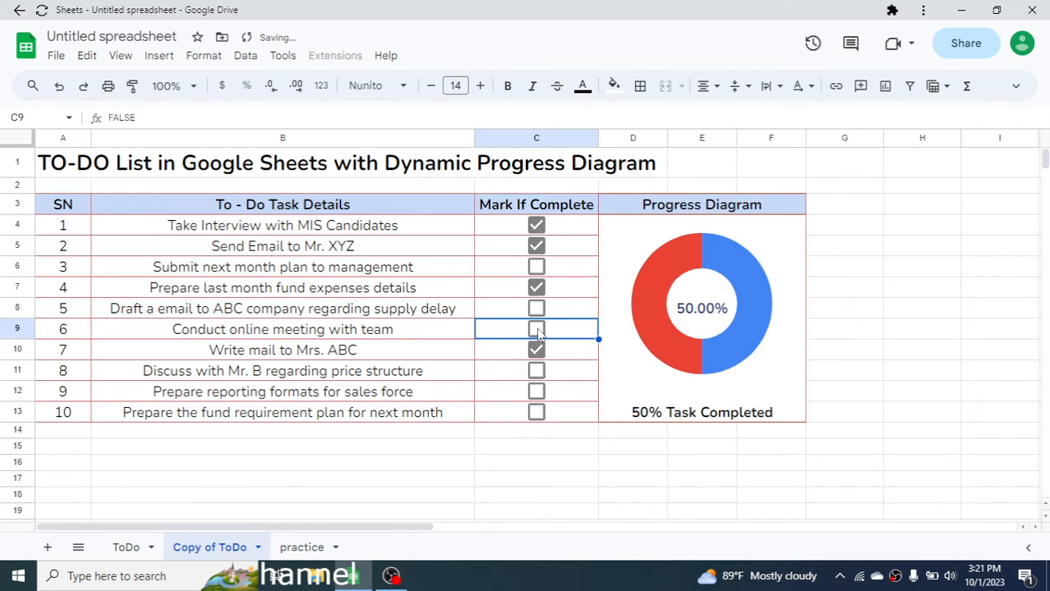
left_click(648, 293)
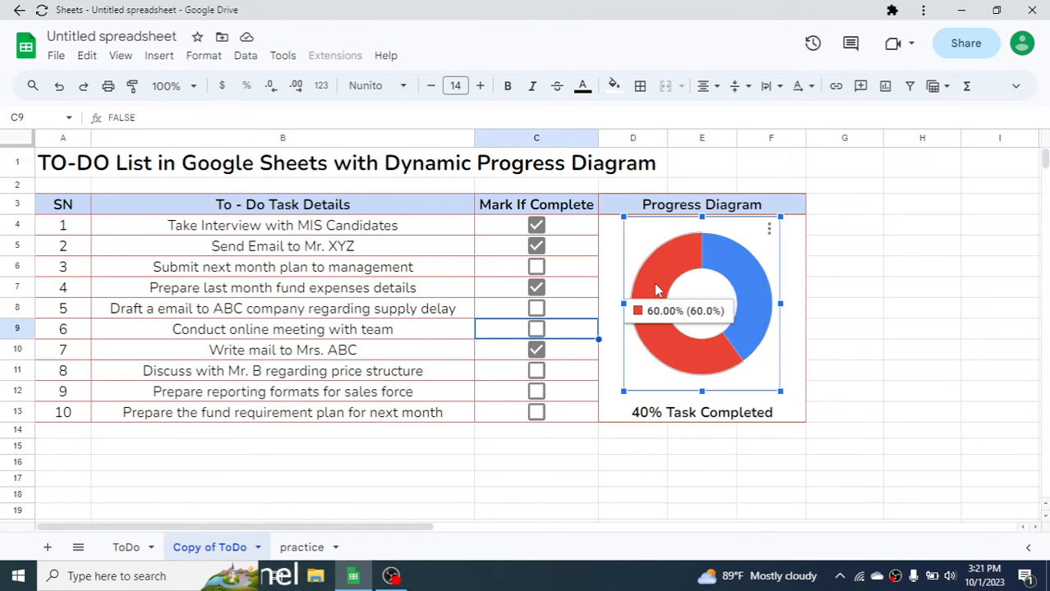
right_click(654, 284)
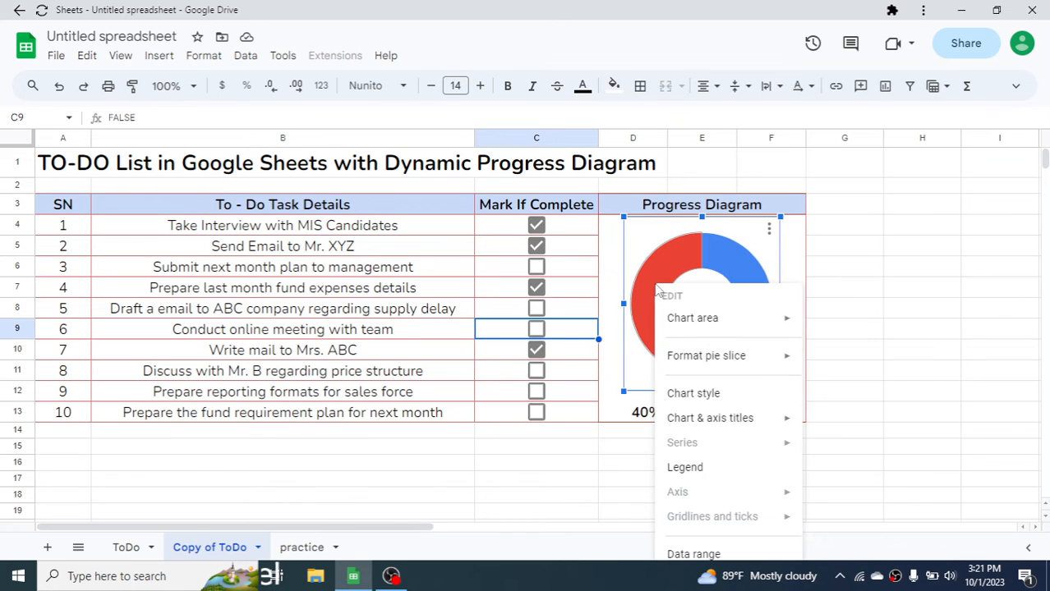
mouse_move(714, 358)
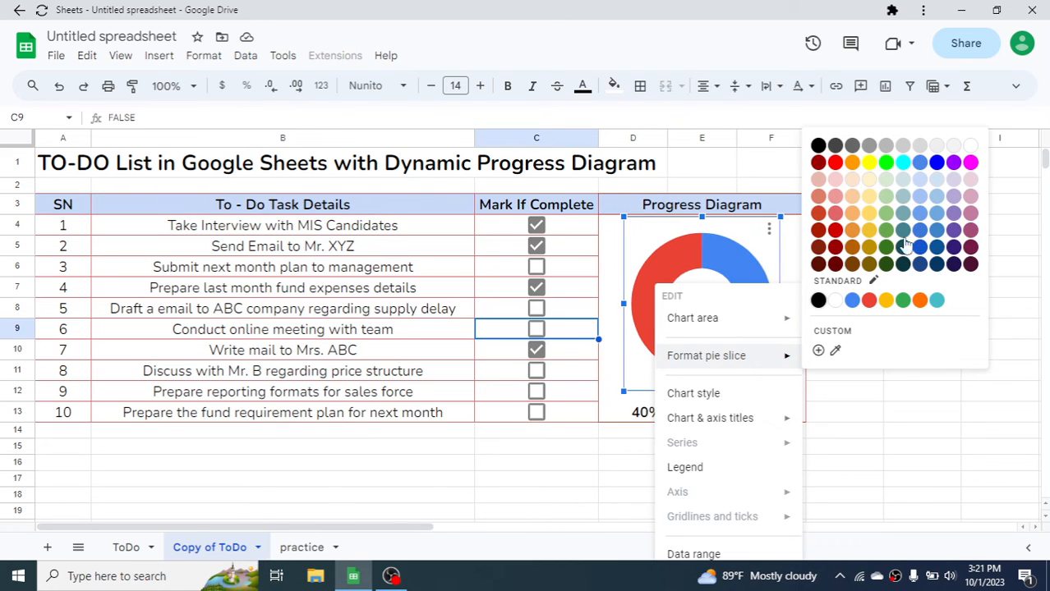
left_click(871, 181)
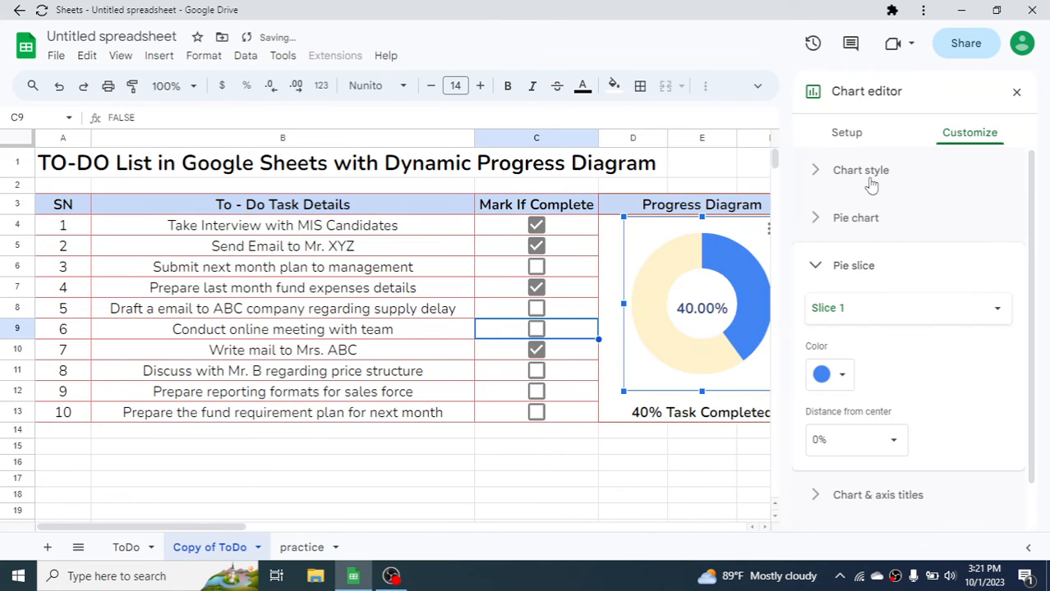
left_click(1015, 94)
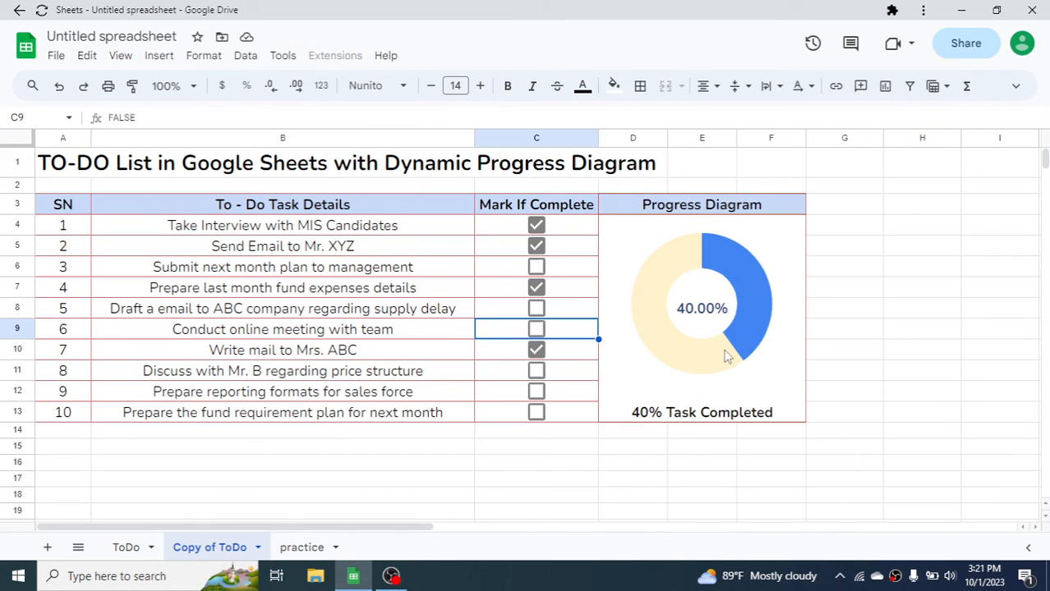
- Test the recolored progress diagram by marking tasks 8, 9, 10, 5 and 3 as complete
left_click(537, 374)
left_click(536, 392)
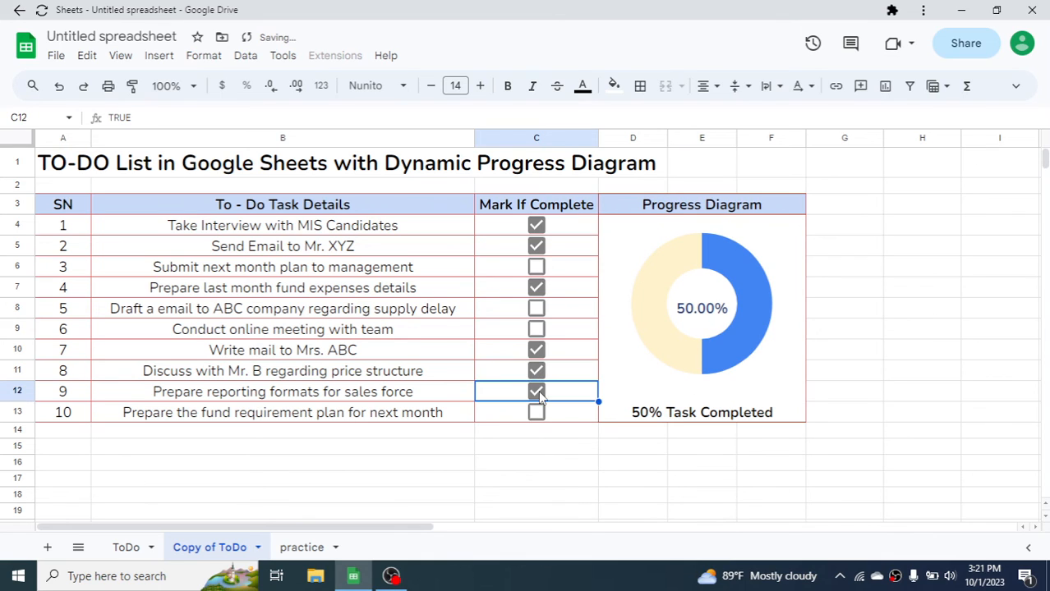
left_click(536, 413)
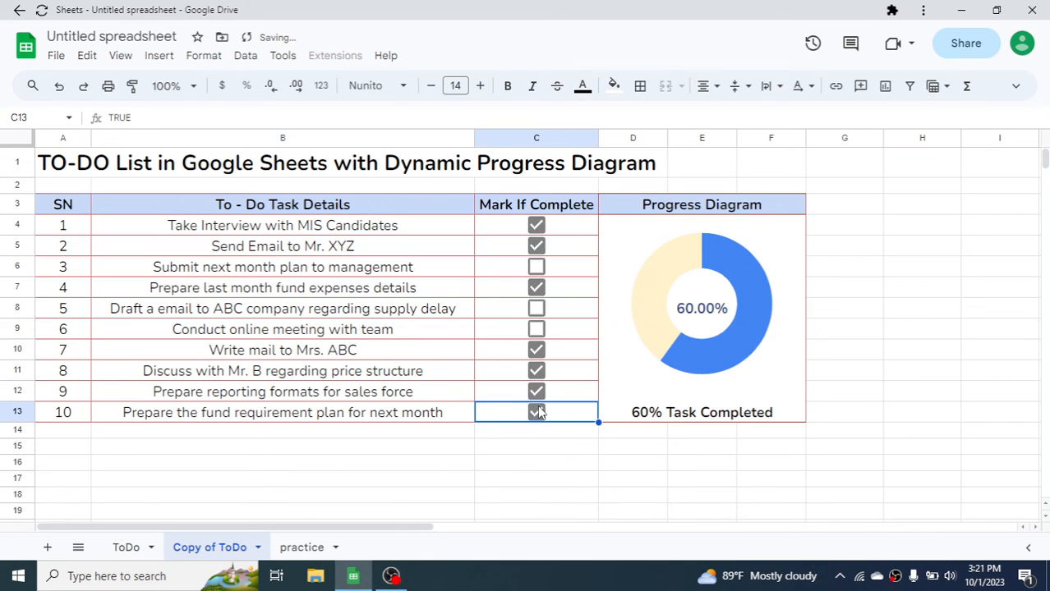
left_click(536, 308)
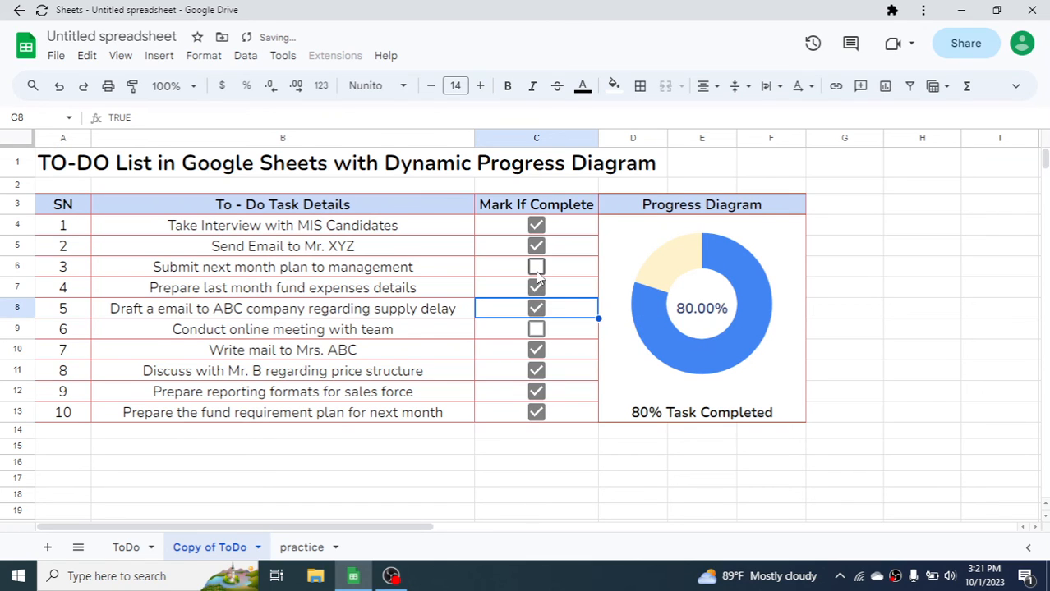
left_click(537, 269)
left_click(704, 465)
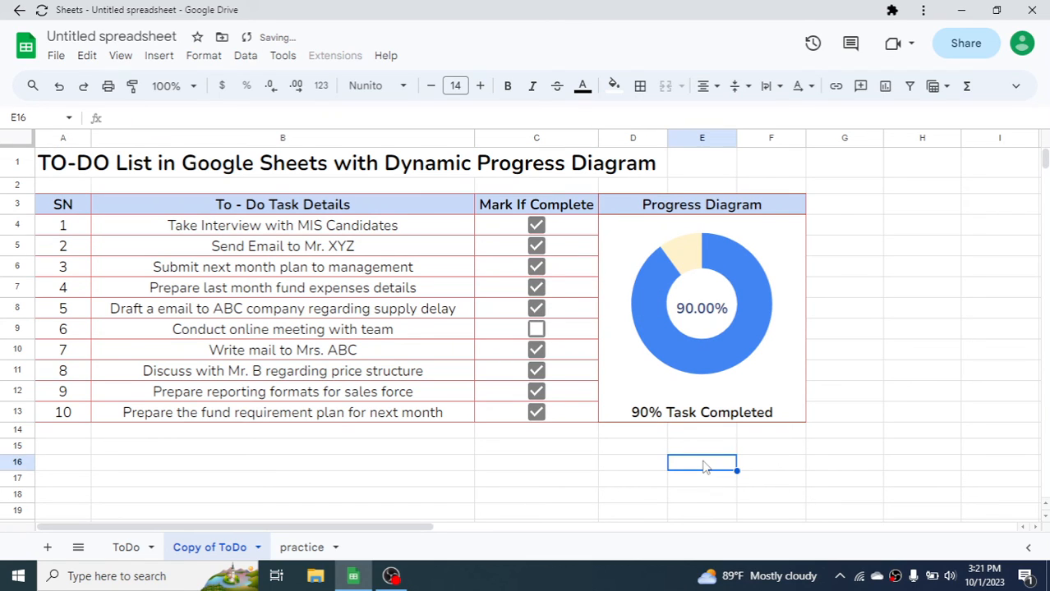